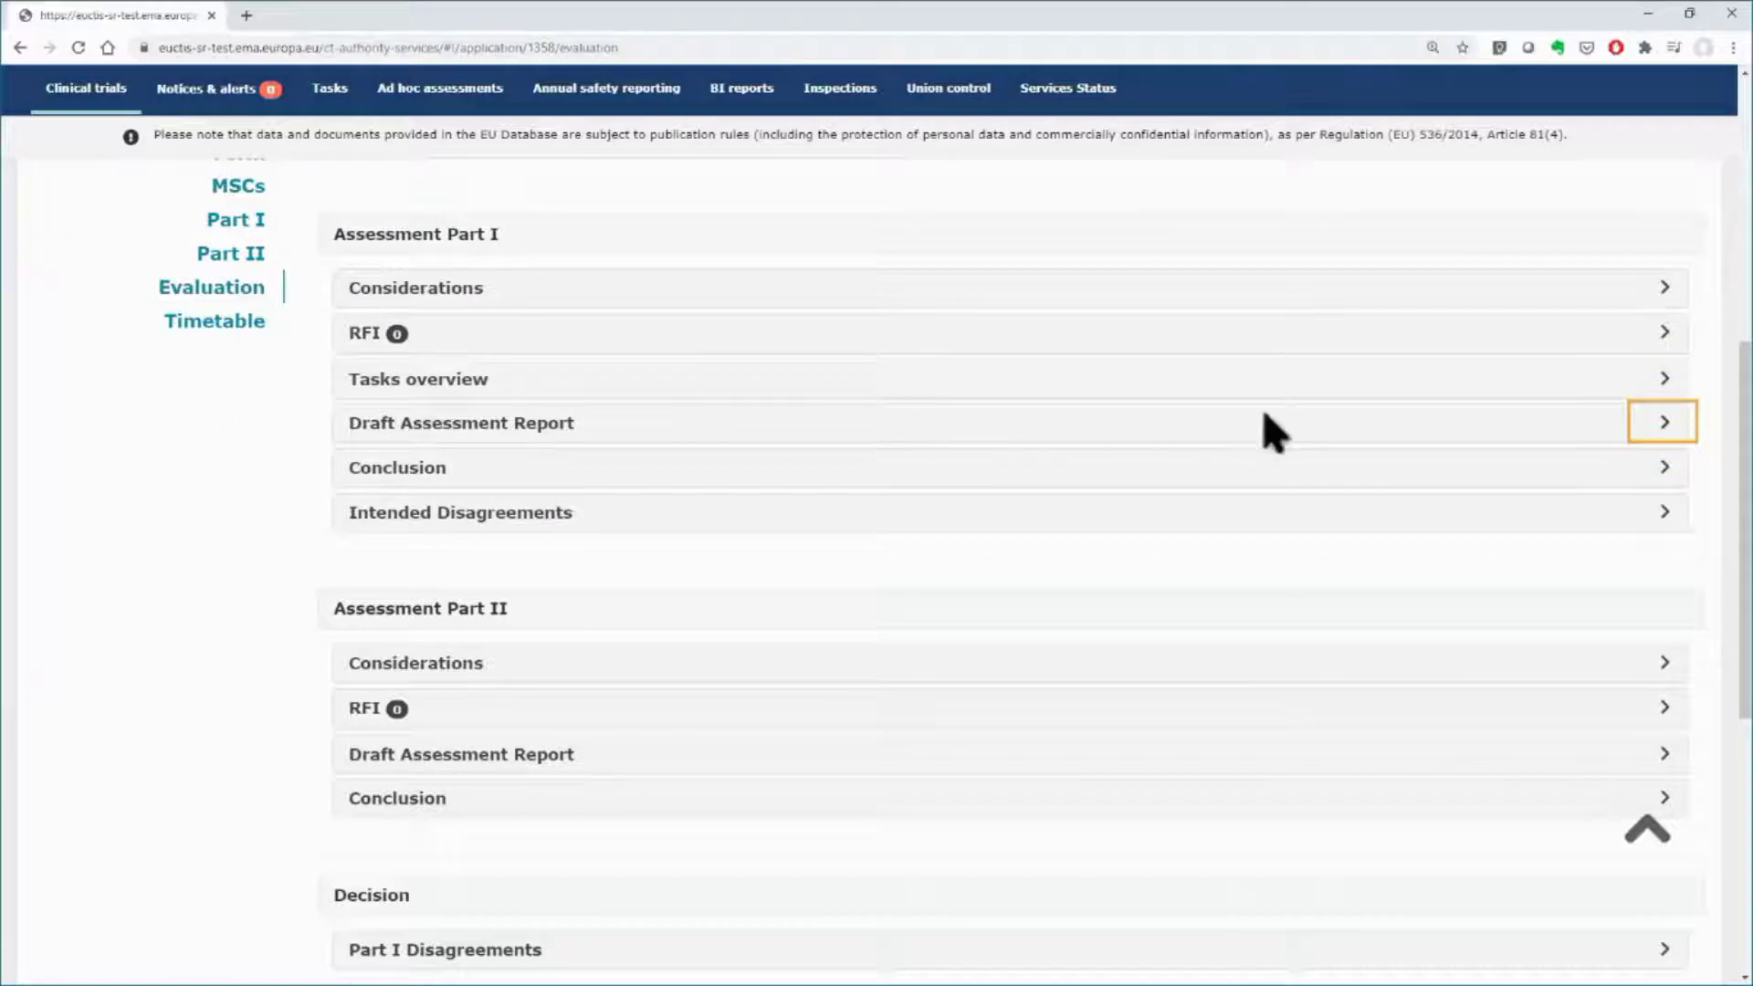
# - Unlock the draft reports and attach the '1_Part I section 1 introduction – Draft' PDF to section 1
pyautogui.click(1666, 424)
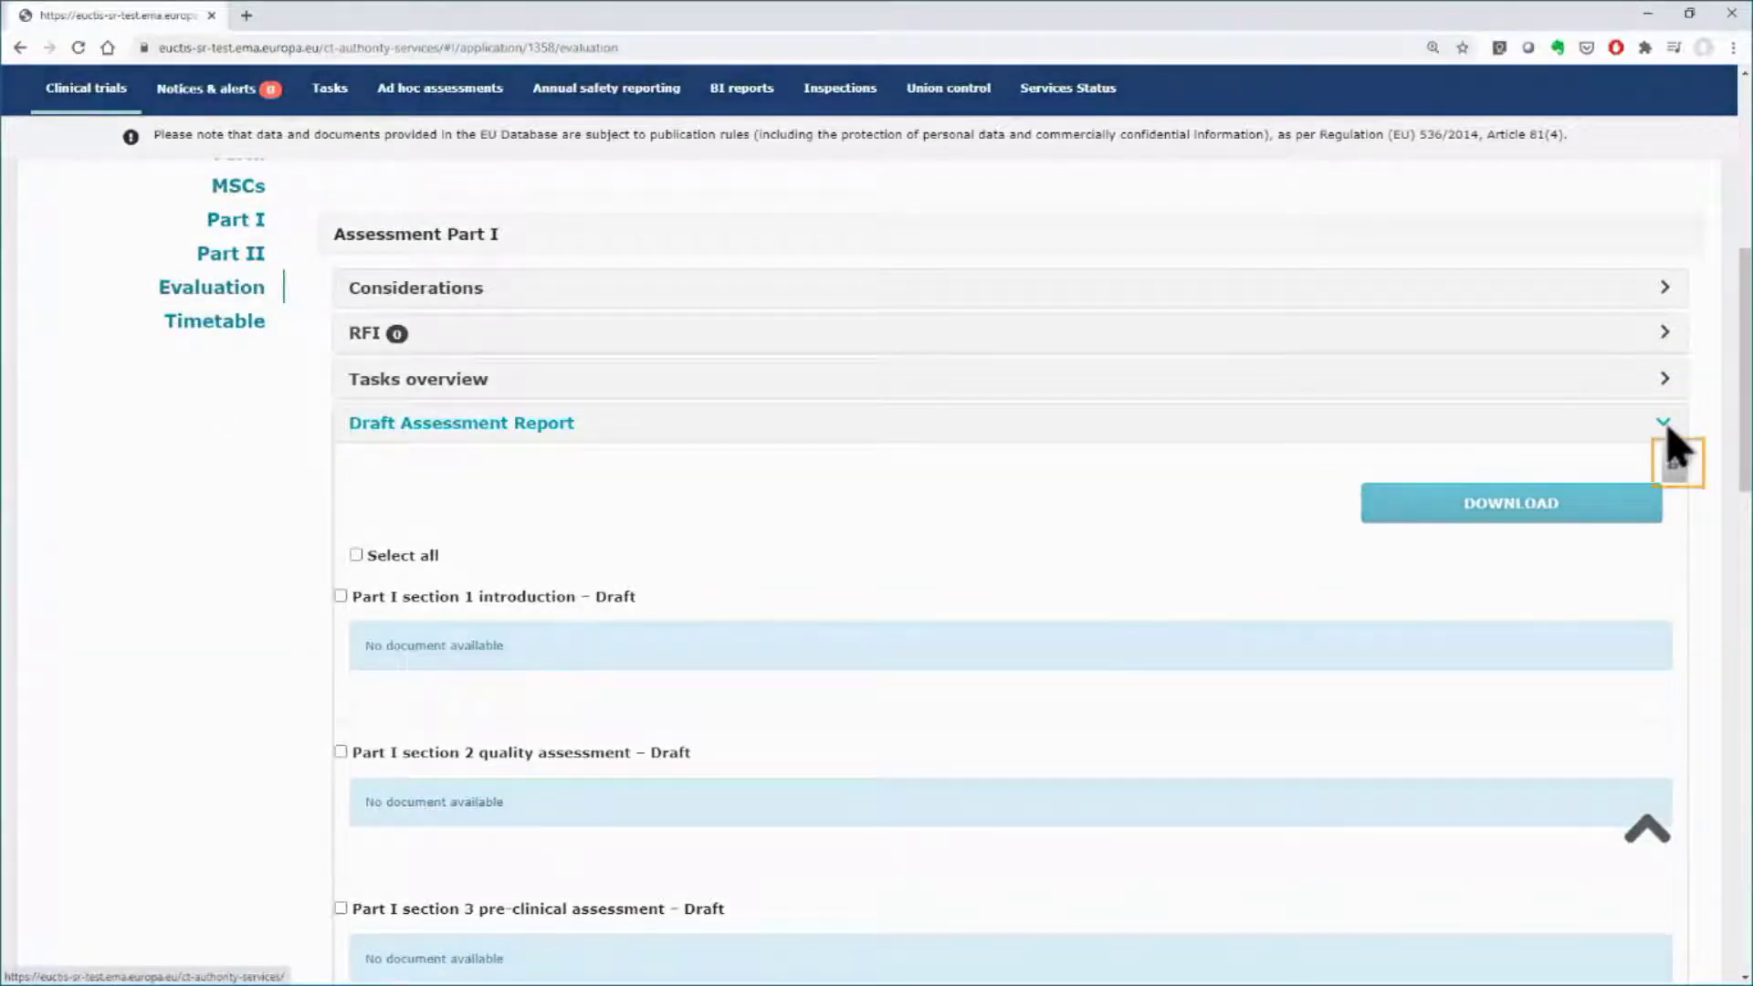
pyautogui.click(1681, 478)
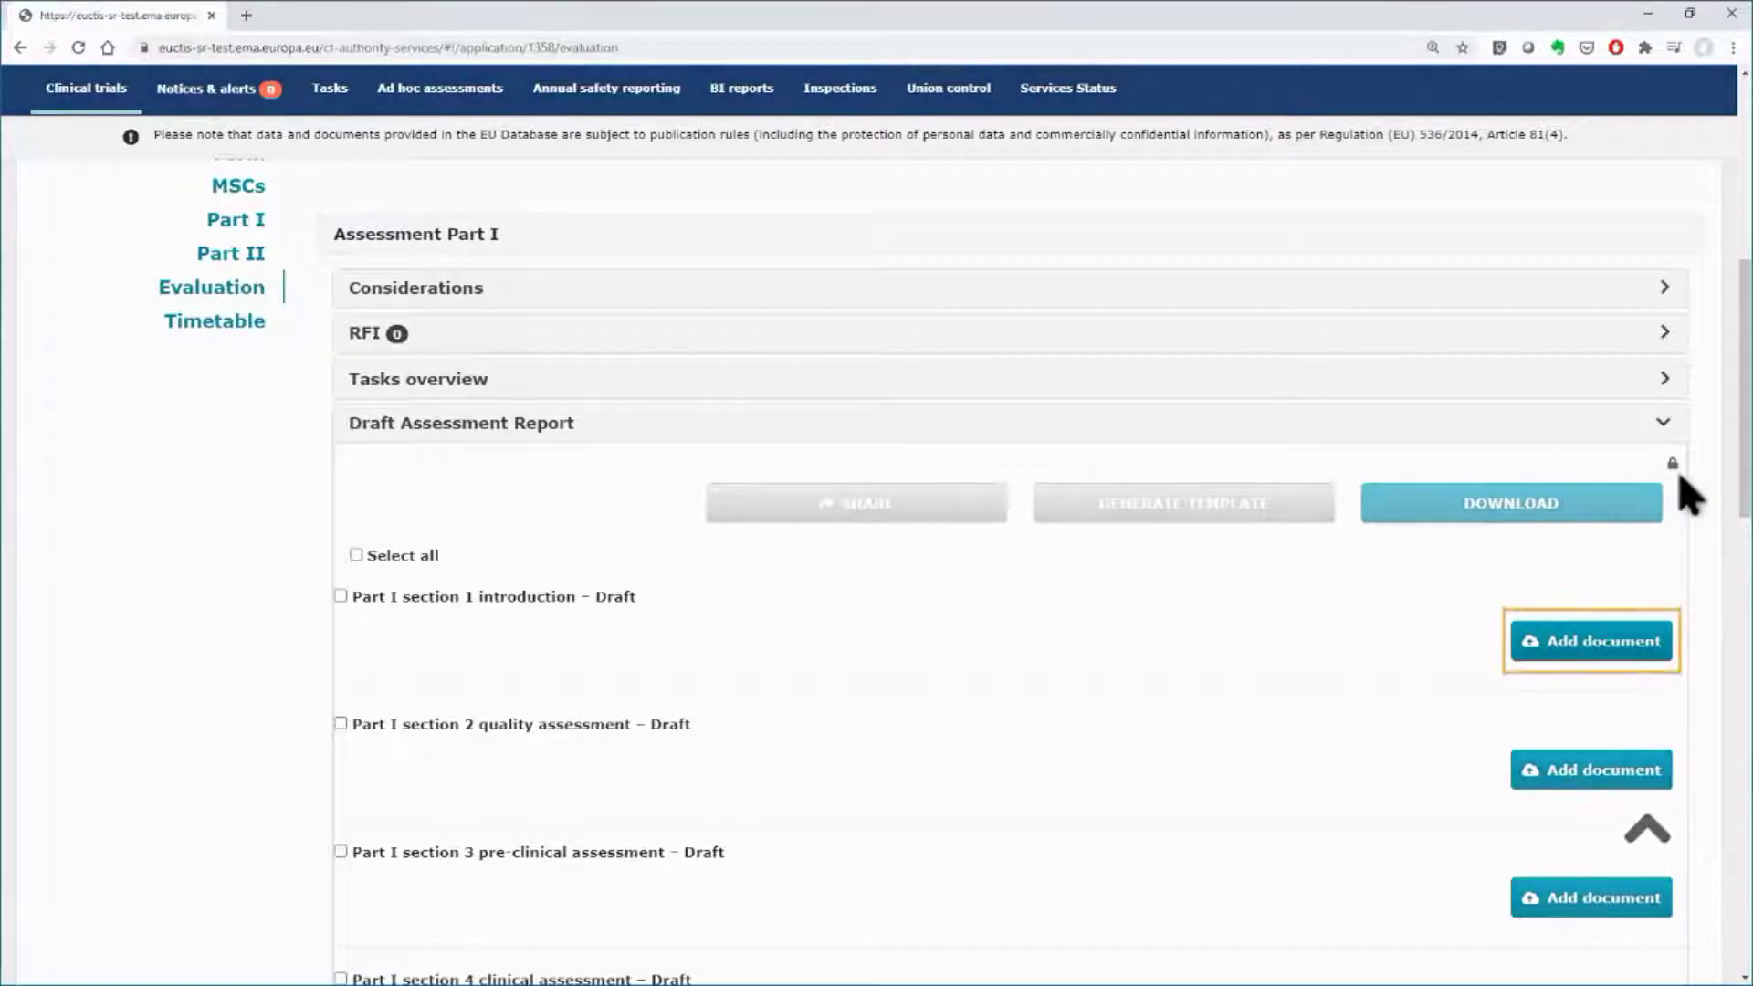
pyautogui.click(1607, 640)
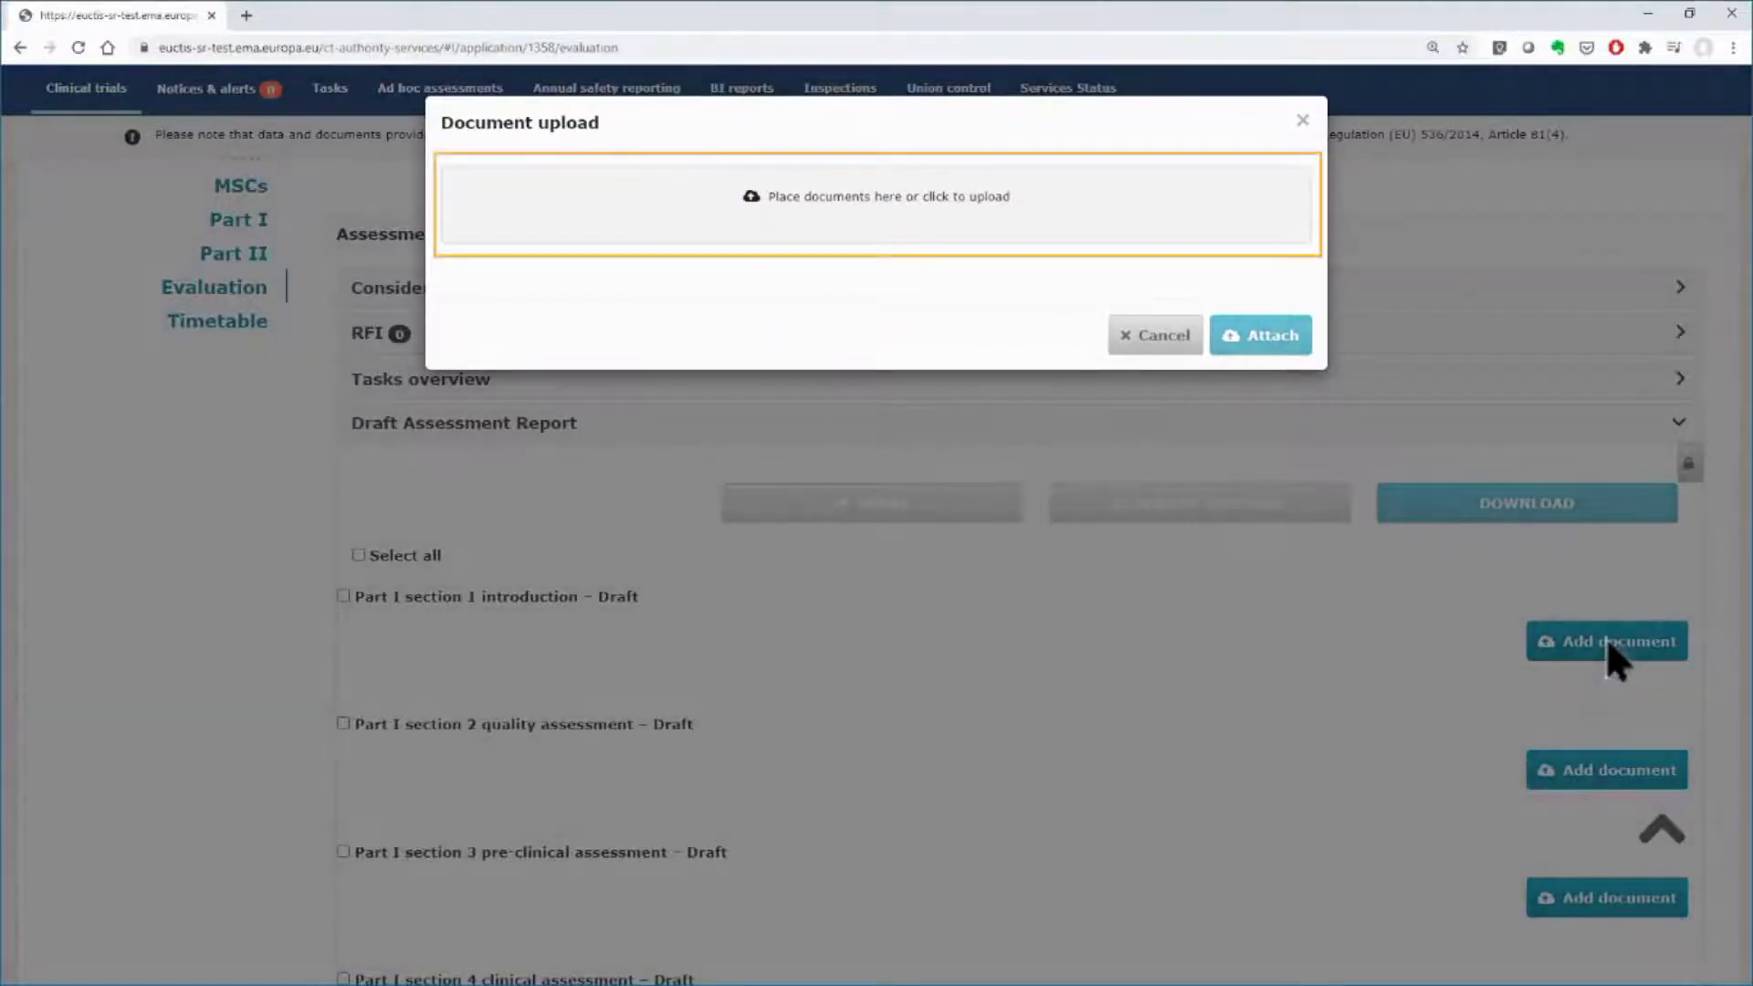
pyautogui.click(1045, 216)
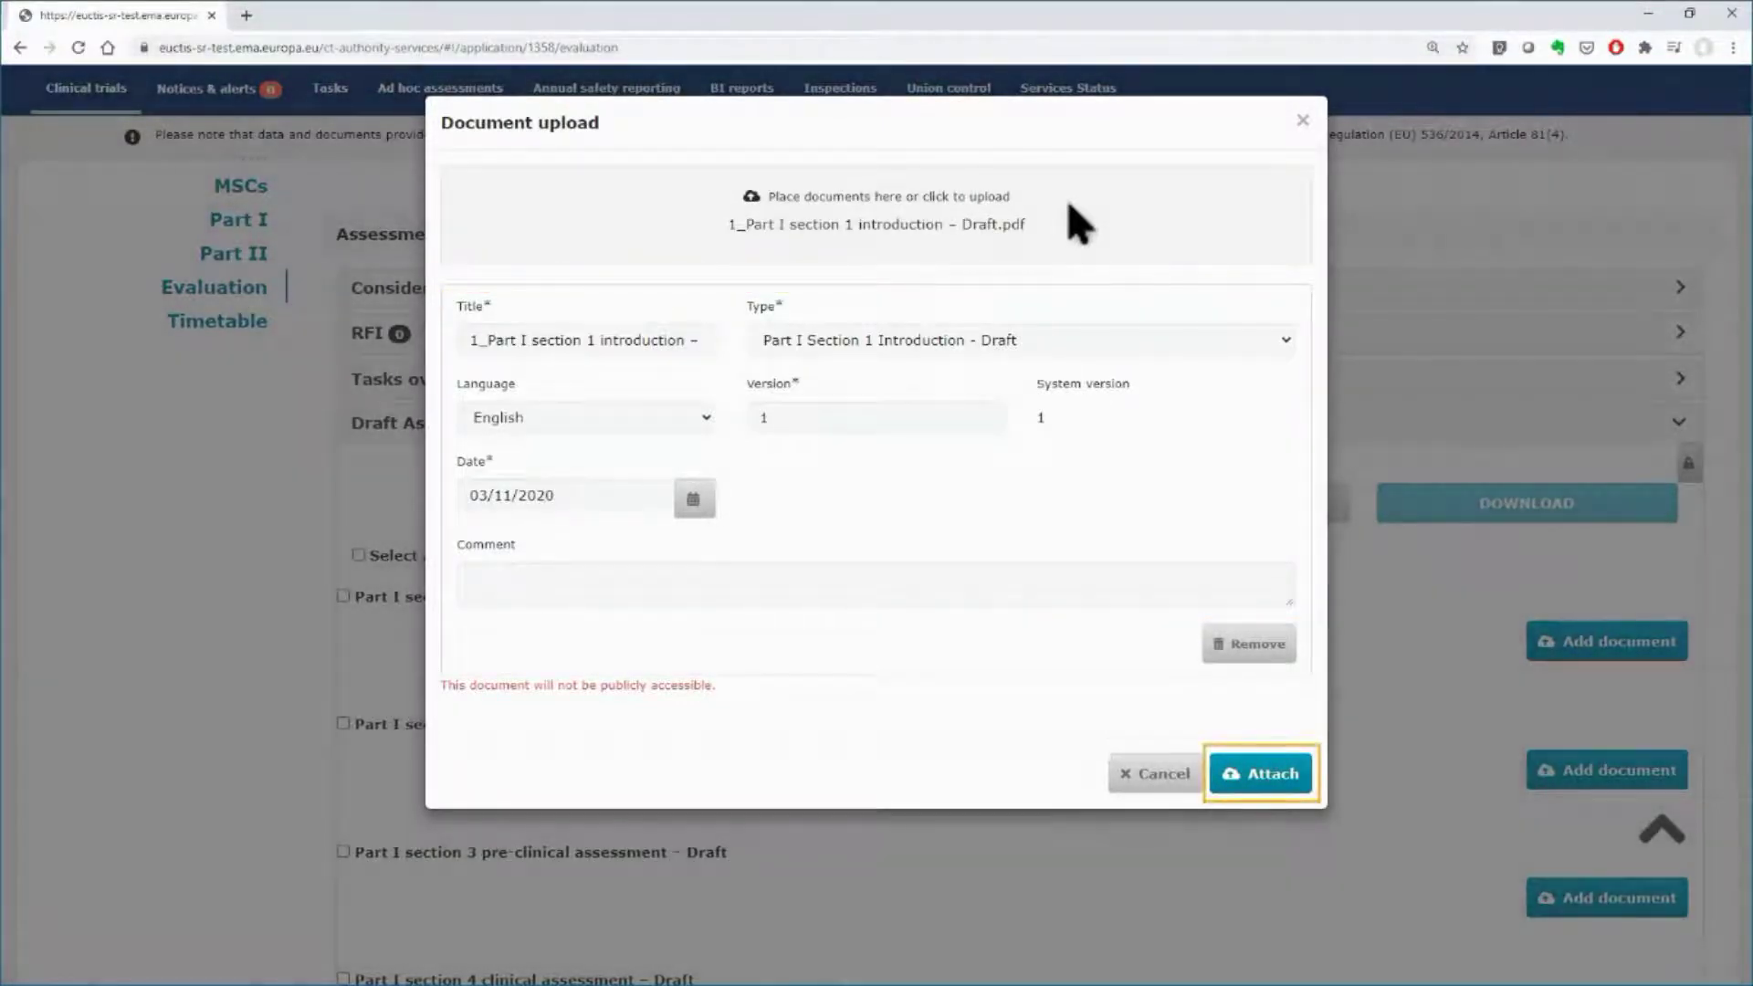
pyautogui.click(1262, 785)
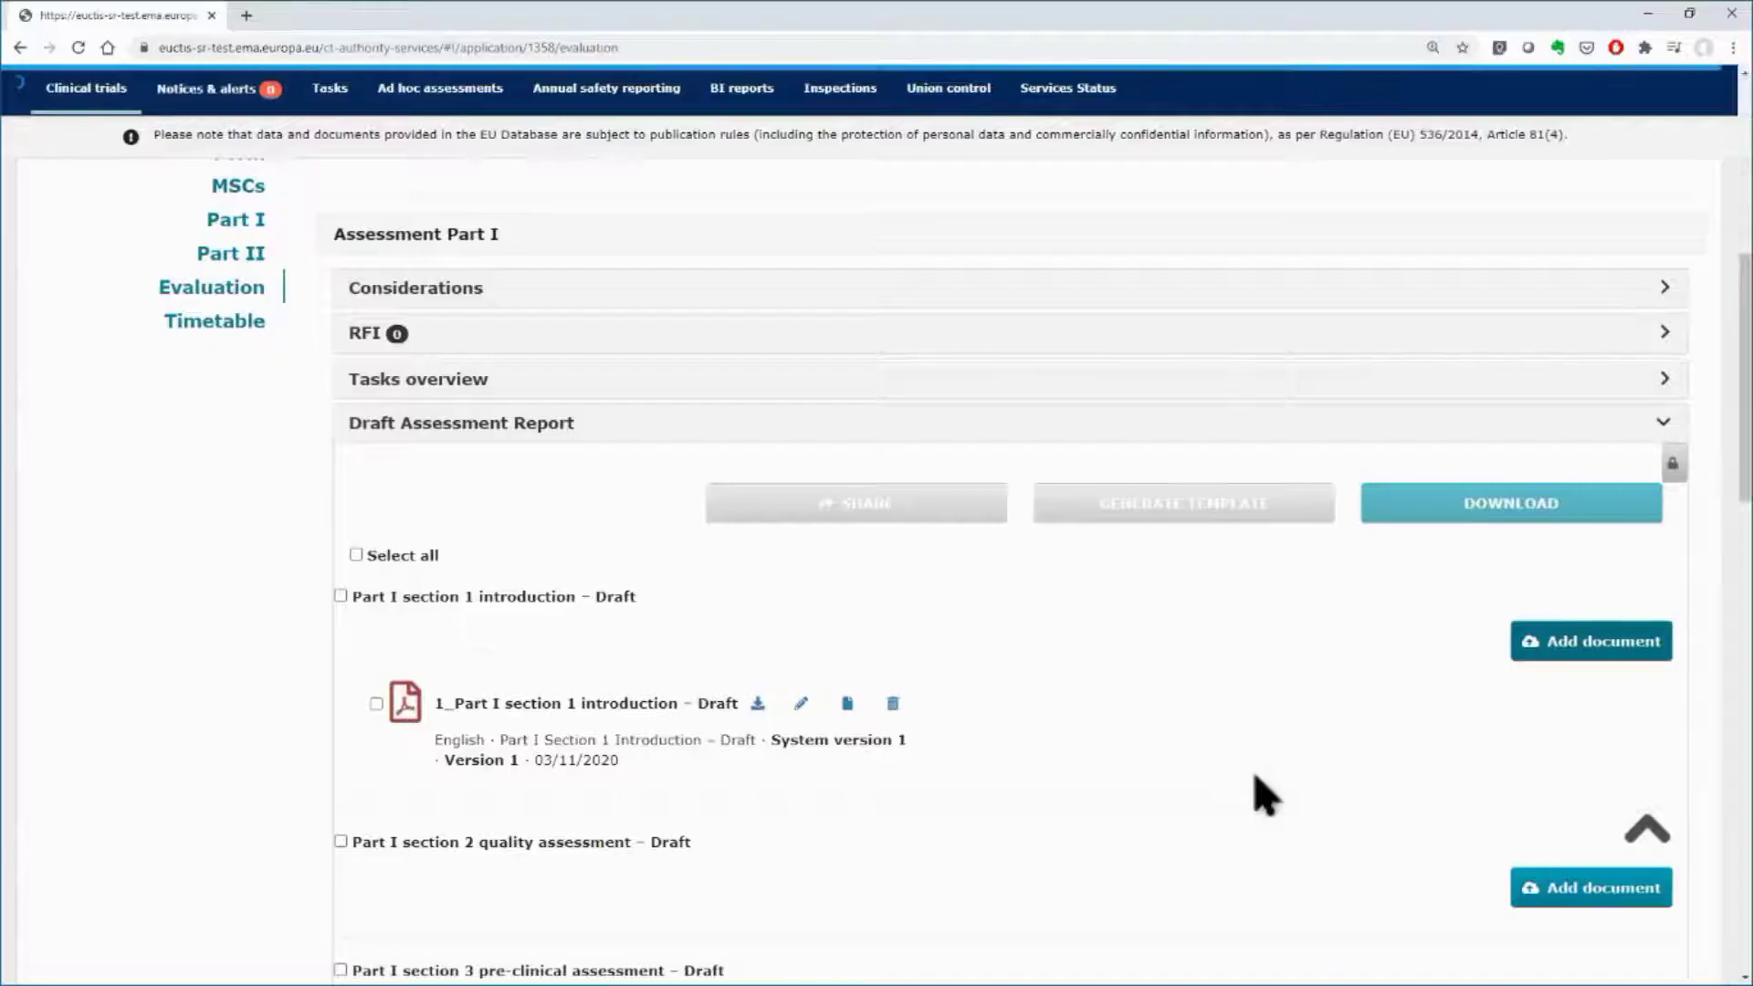
# - Generate the section 2 quality template and upload the completed Quality_Assessment_report_part_I Word report
pyautogui.scroll(-3, 1264, 796)
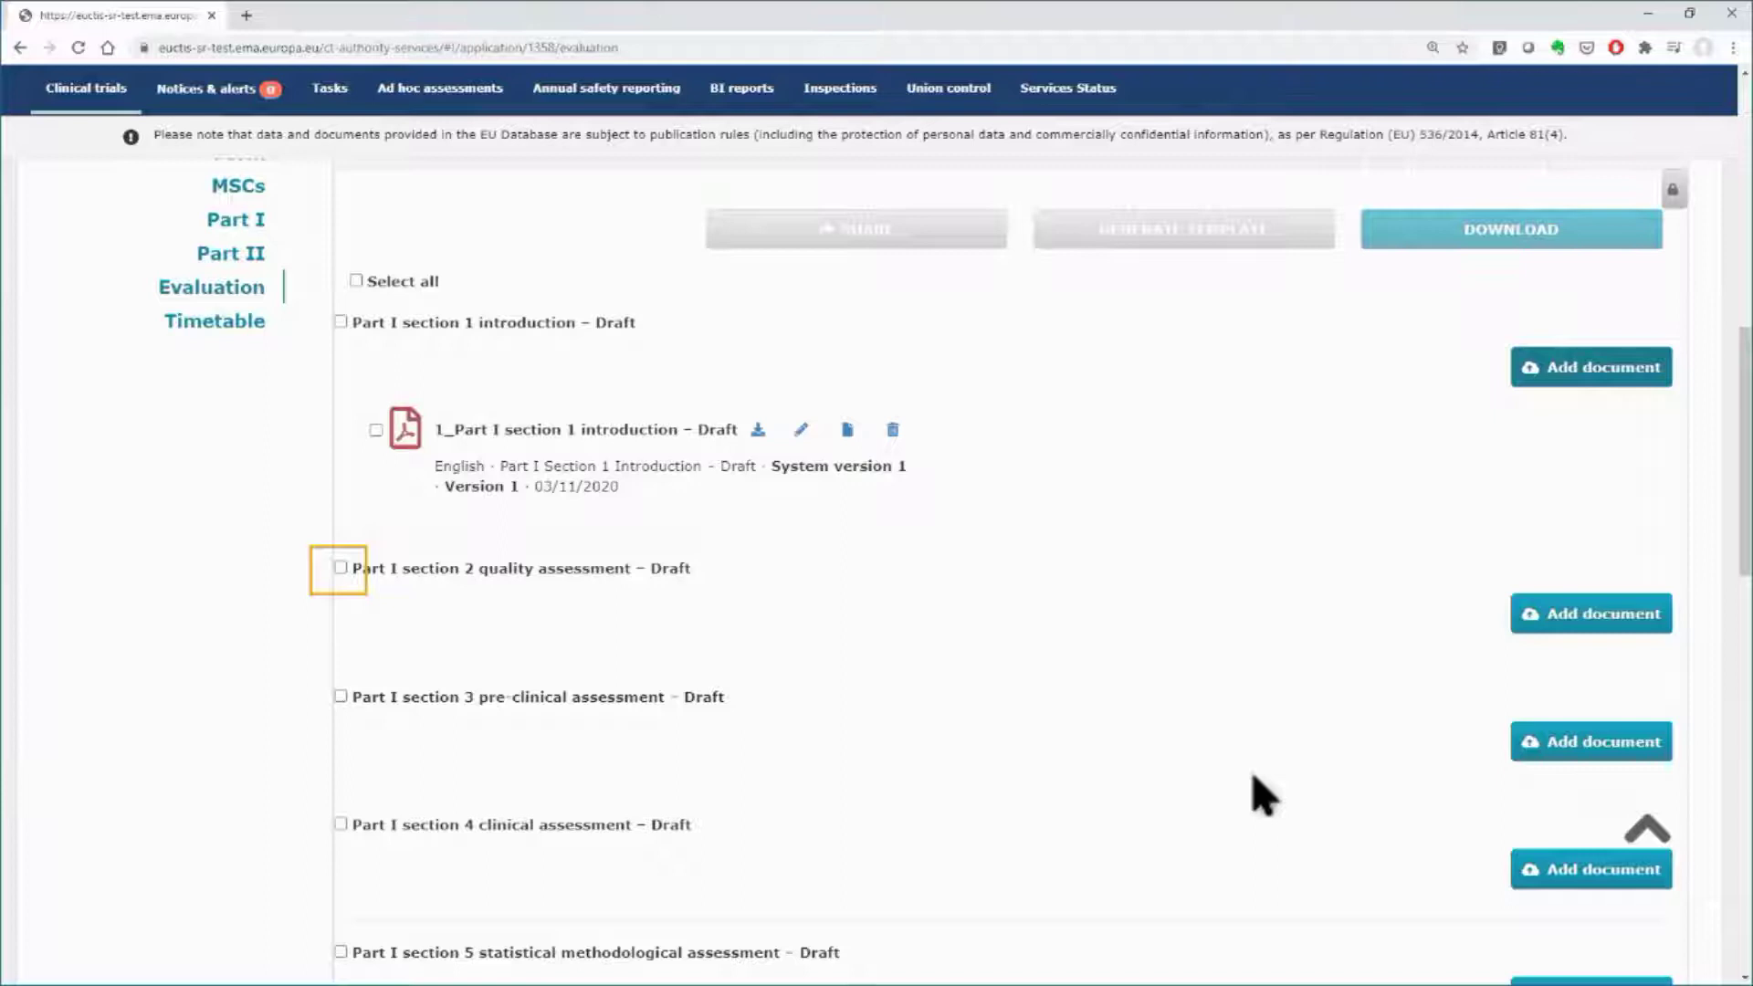
pyautogui.click(340, 569)
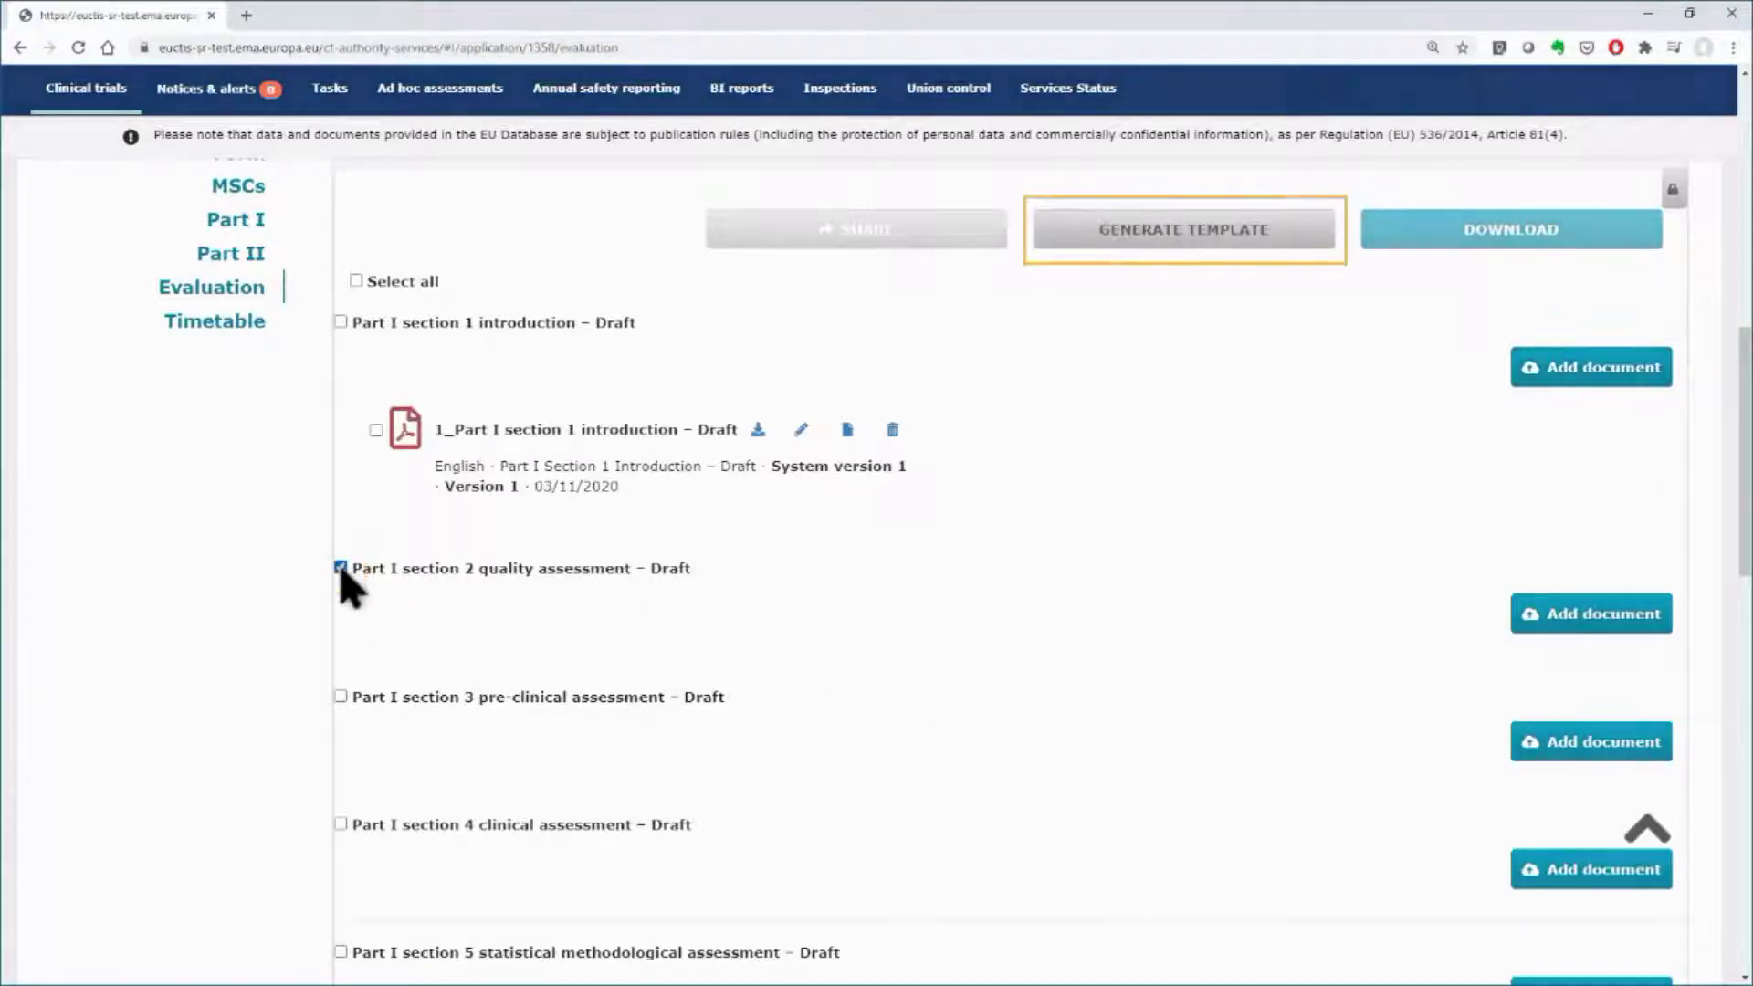
pyautogui.click(1198, 241)
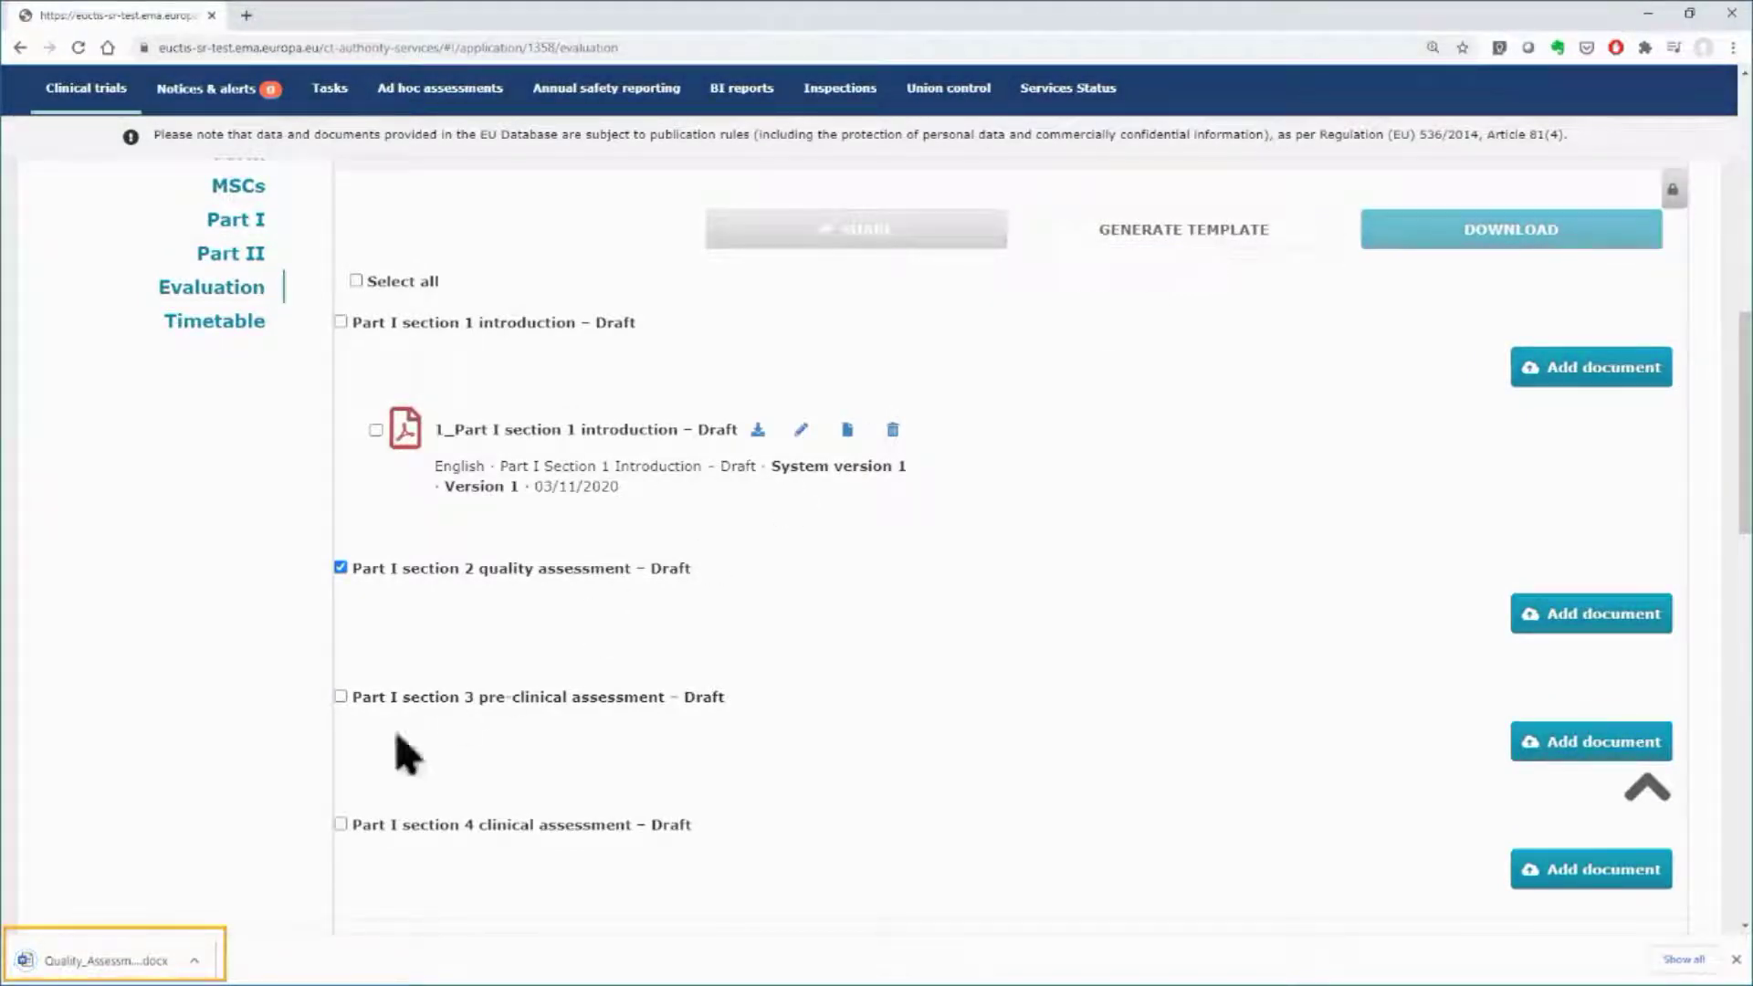
pyautogui.click(73, 960)
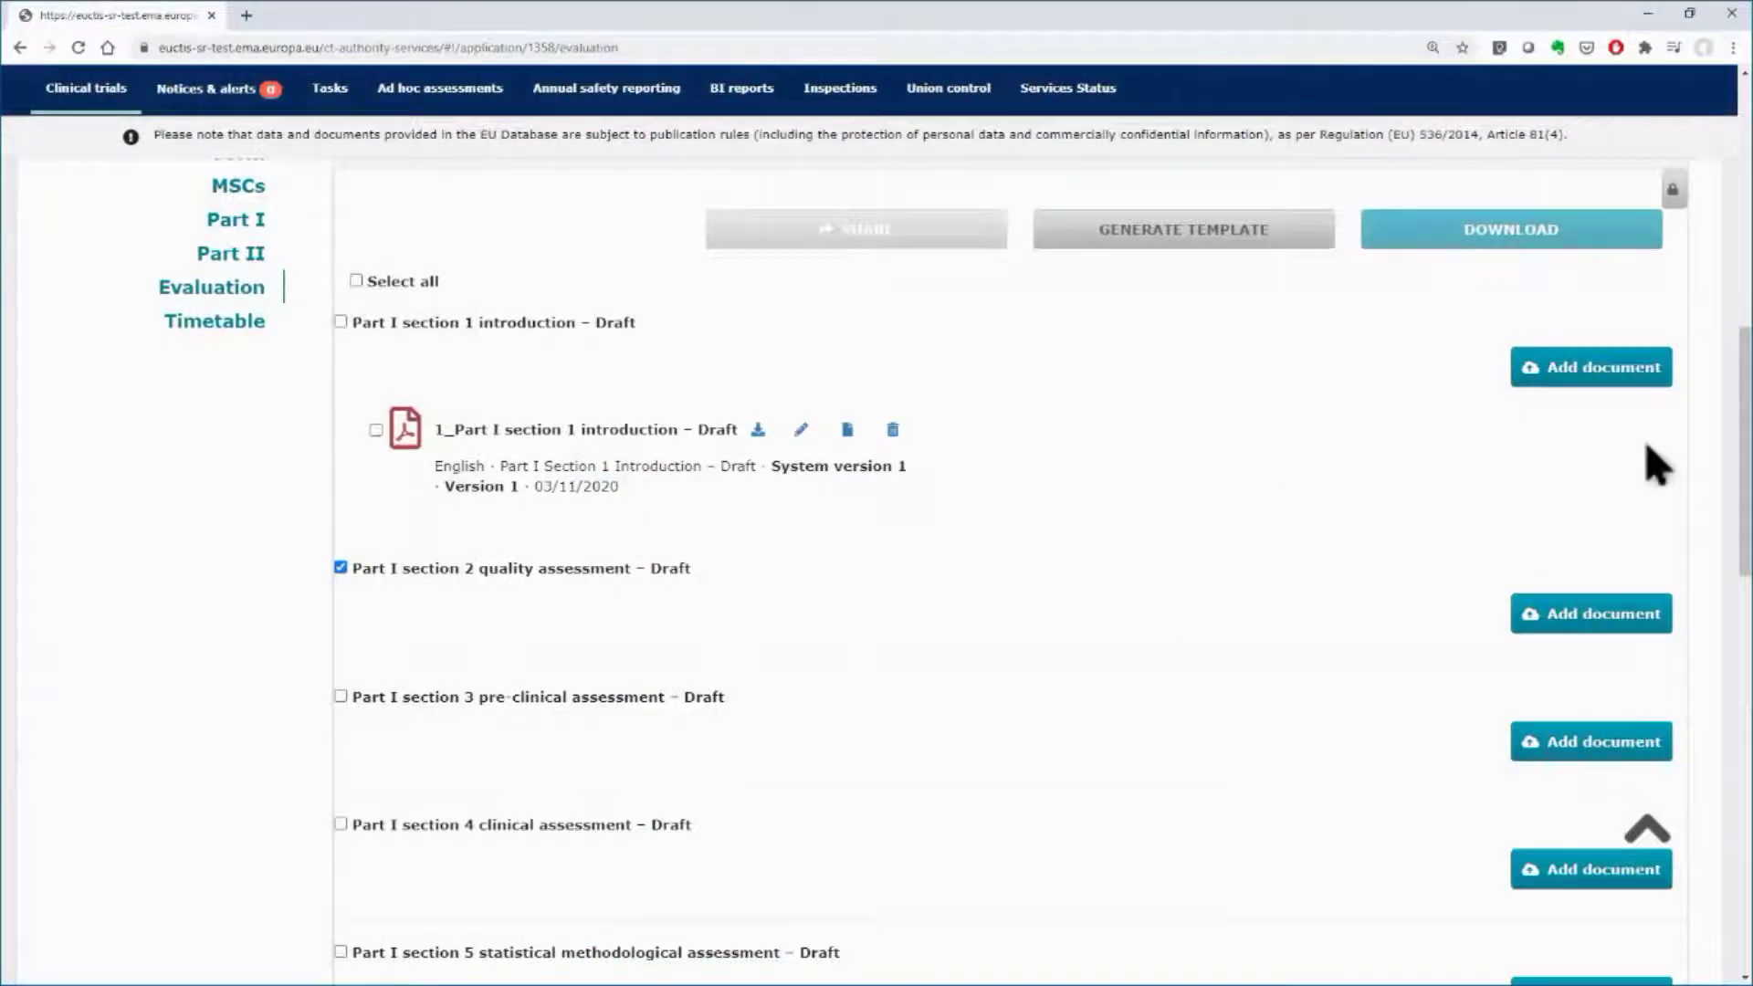
pyautogui.click(1598, 613)
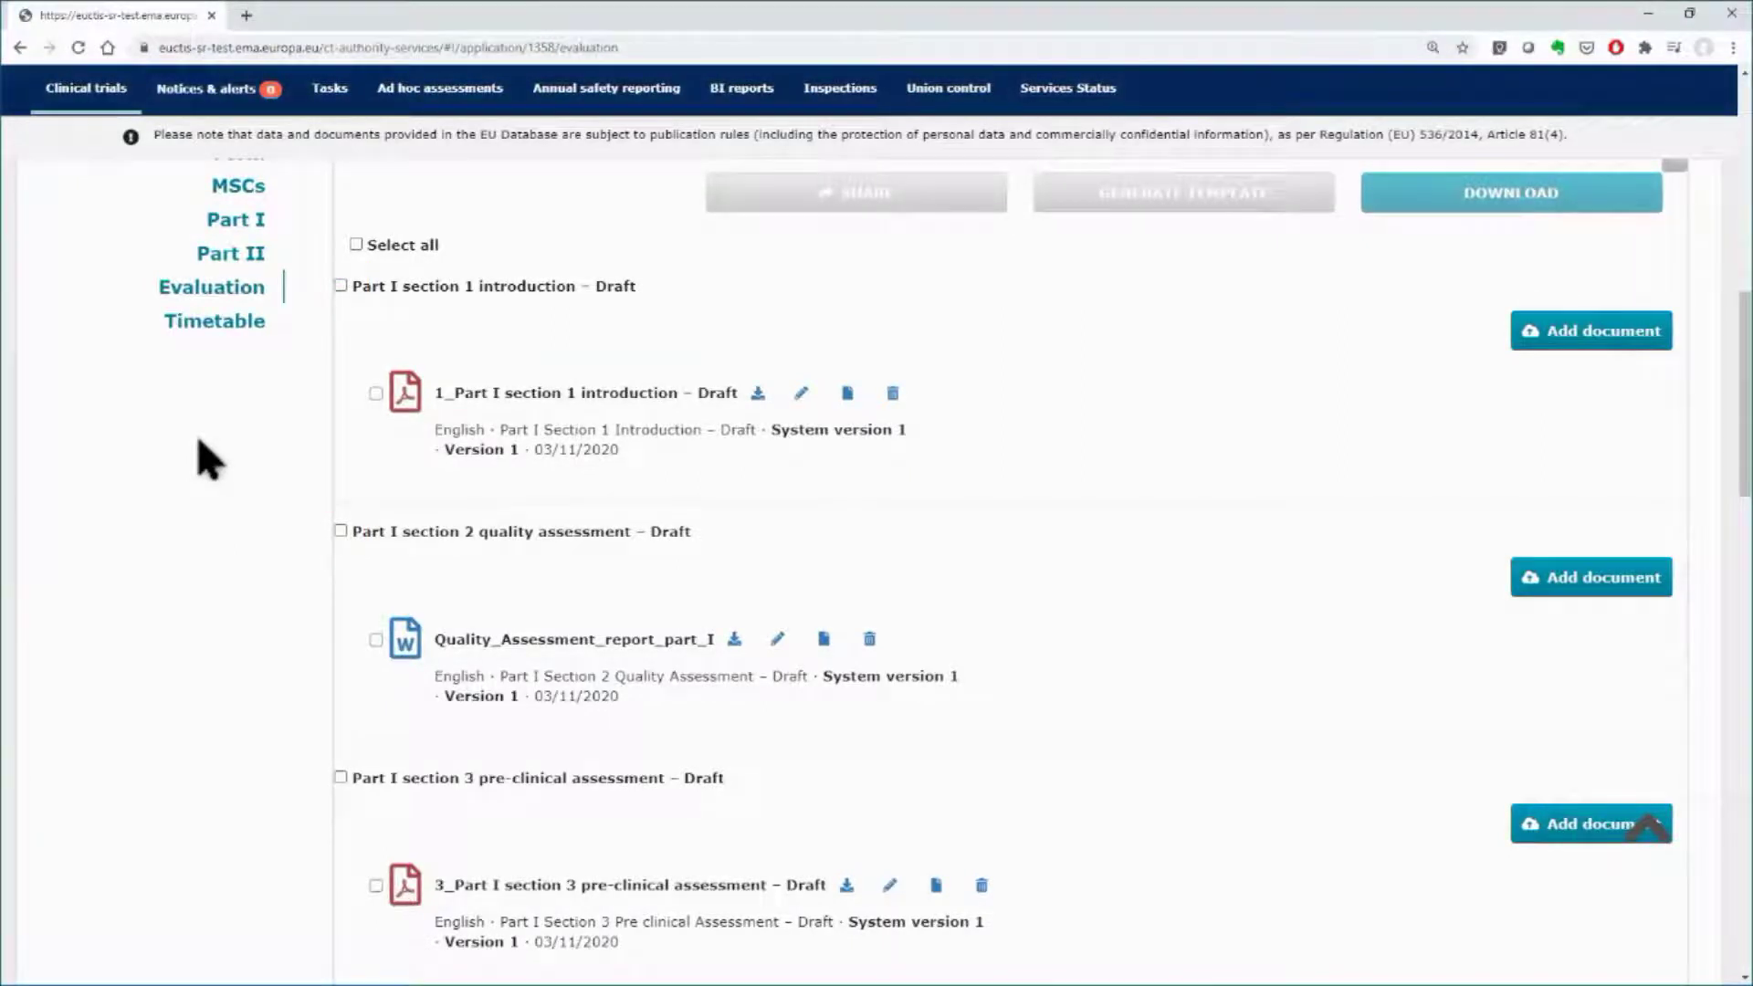
# - Select every Part I draft report and share them with all member states
pyautogui.click(357, 245)
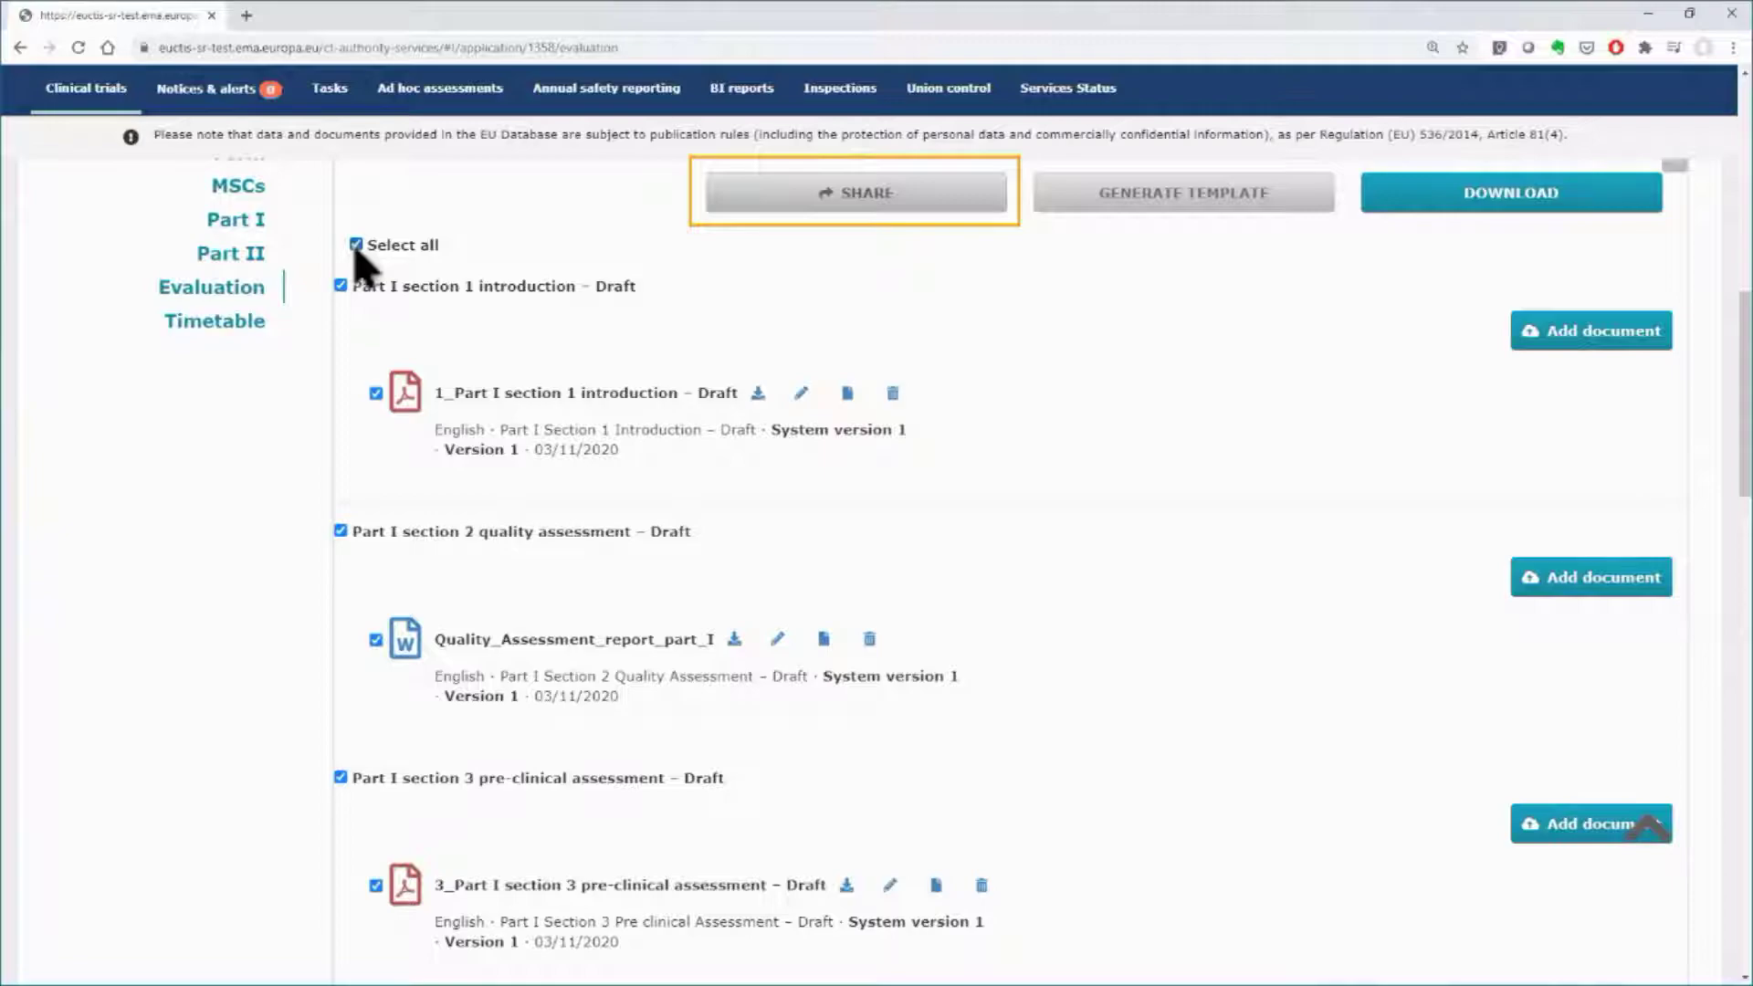
pyautogui.click(842, 195)
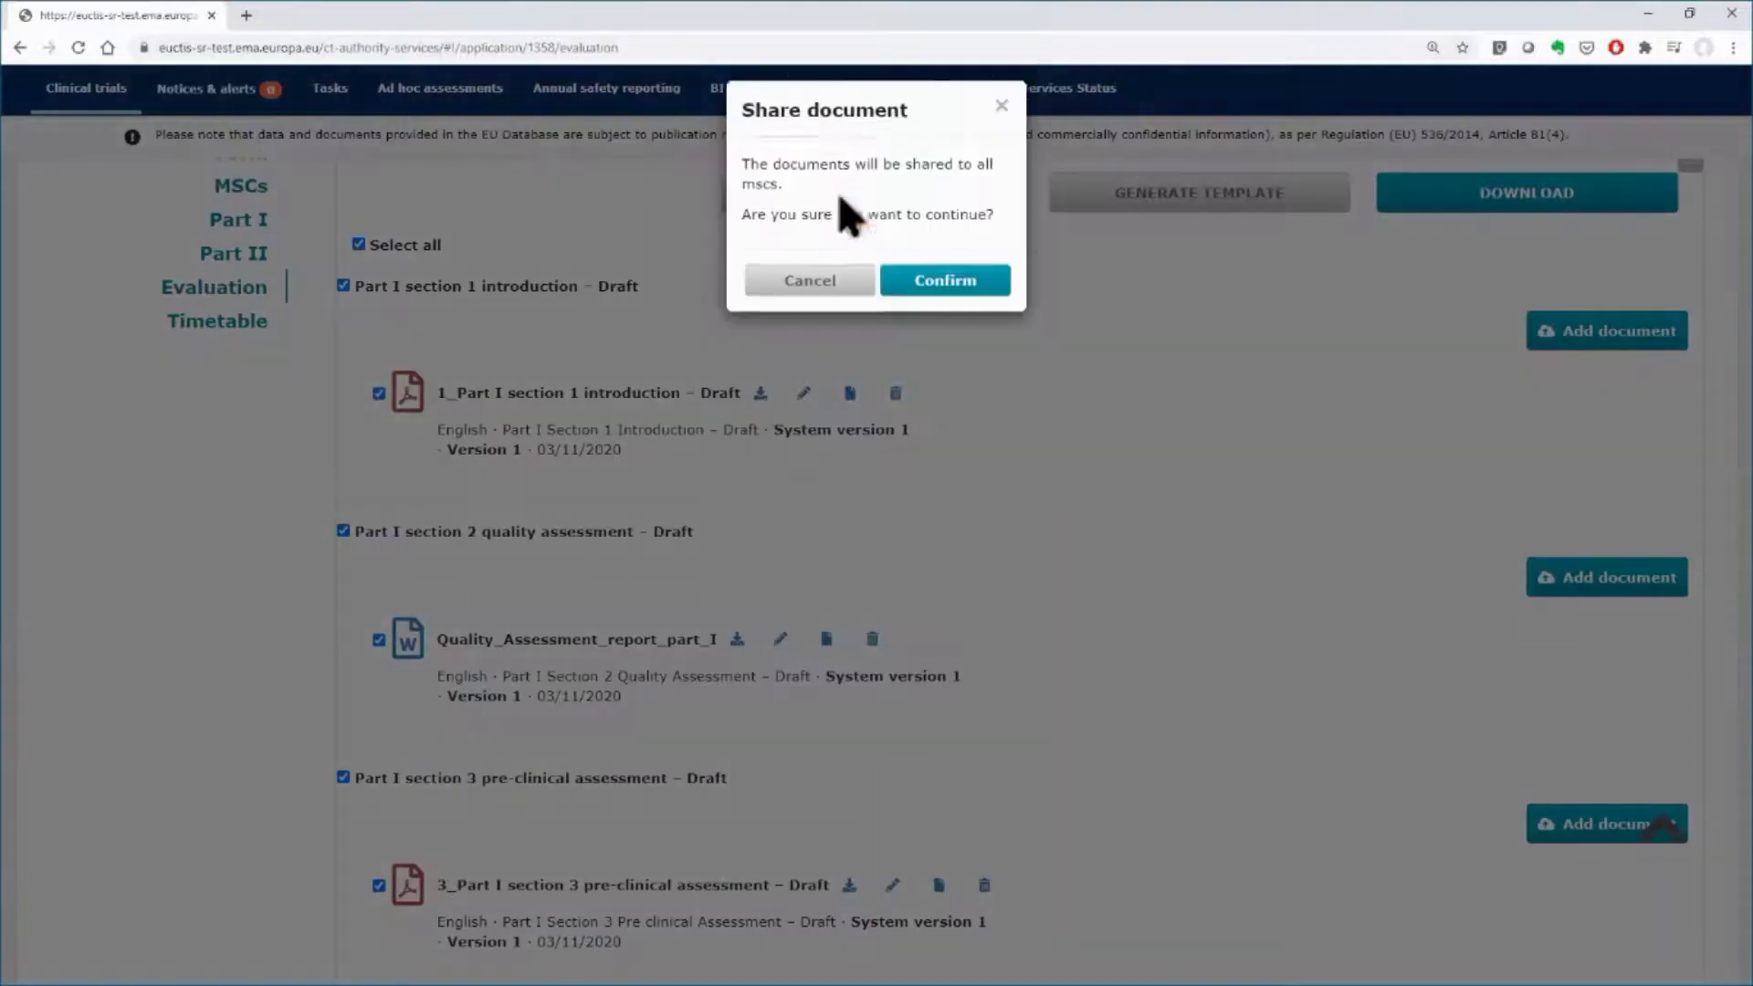
pyautogui.click(947, 294)
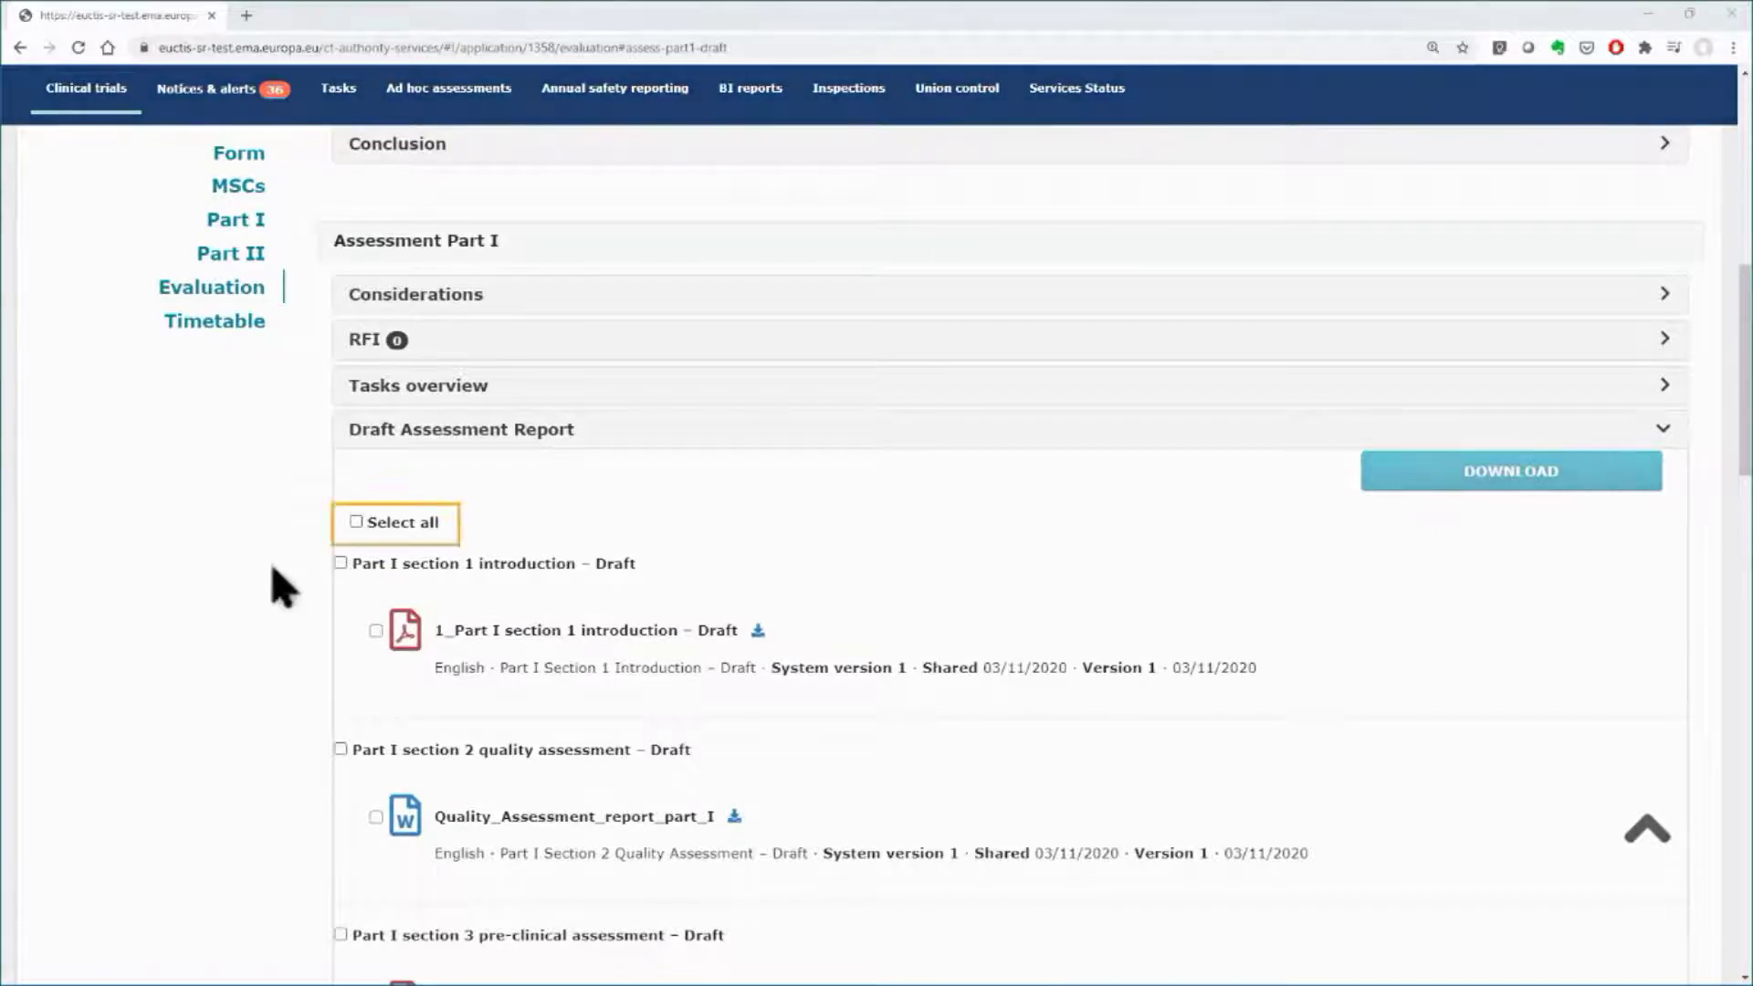
# - Select all shared documents in the Draft Assessment Report section
pyautogui.click(357, 536)
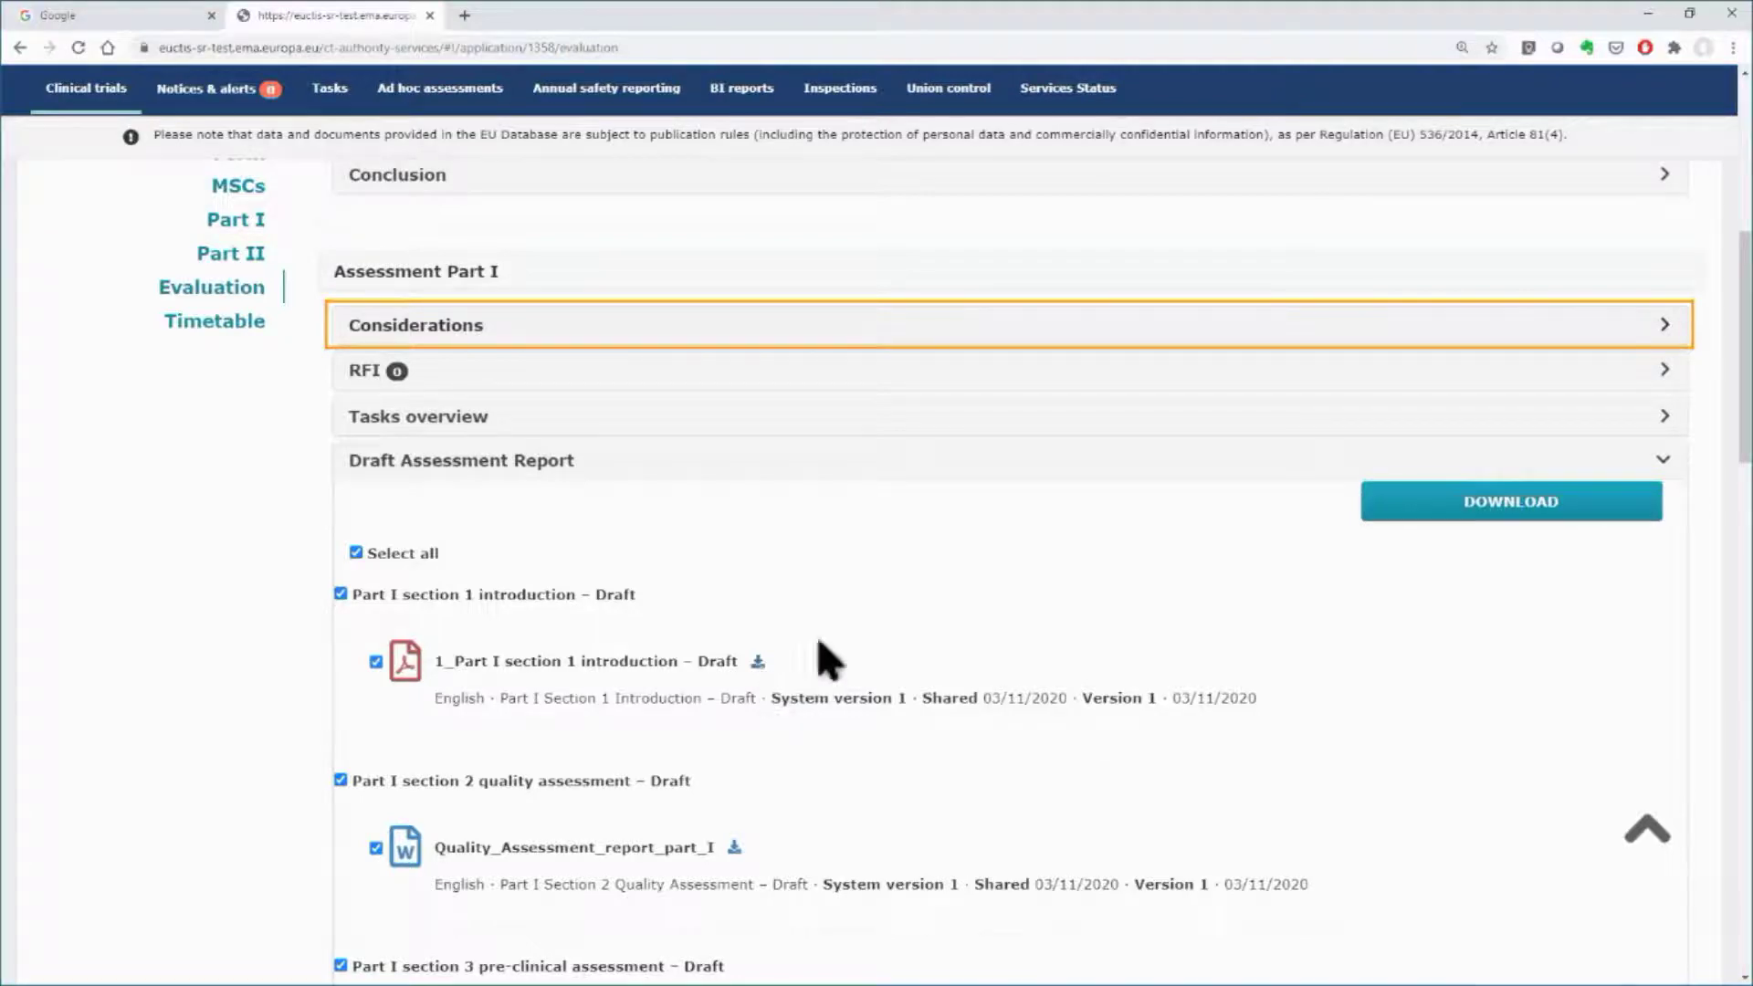
# - Expand Part I Considerations and add a new consideration
pyautogui.click(1668, 328)
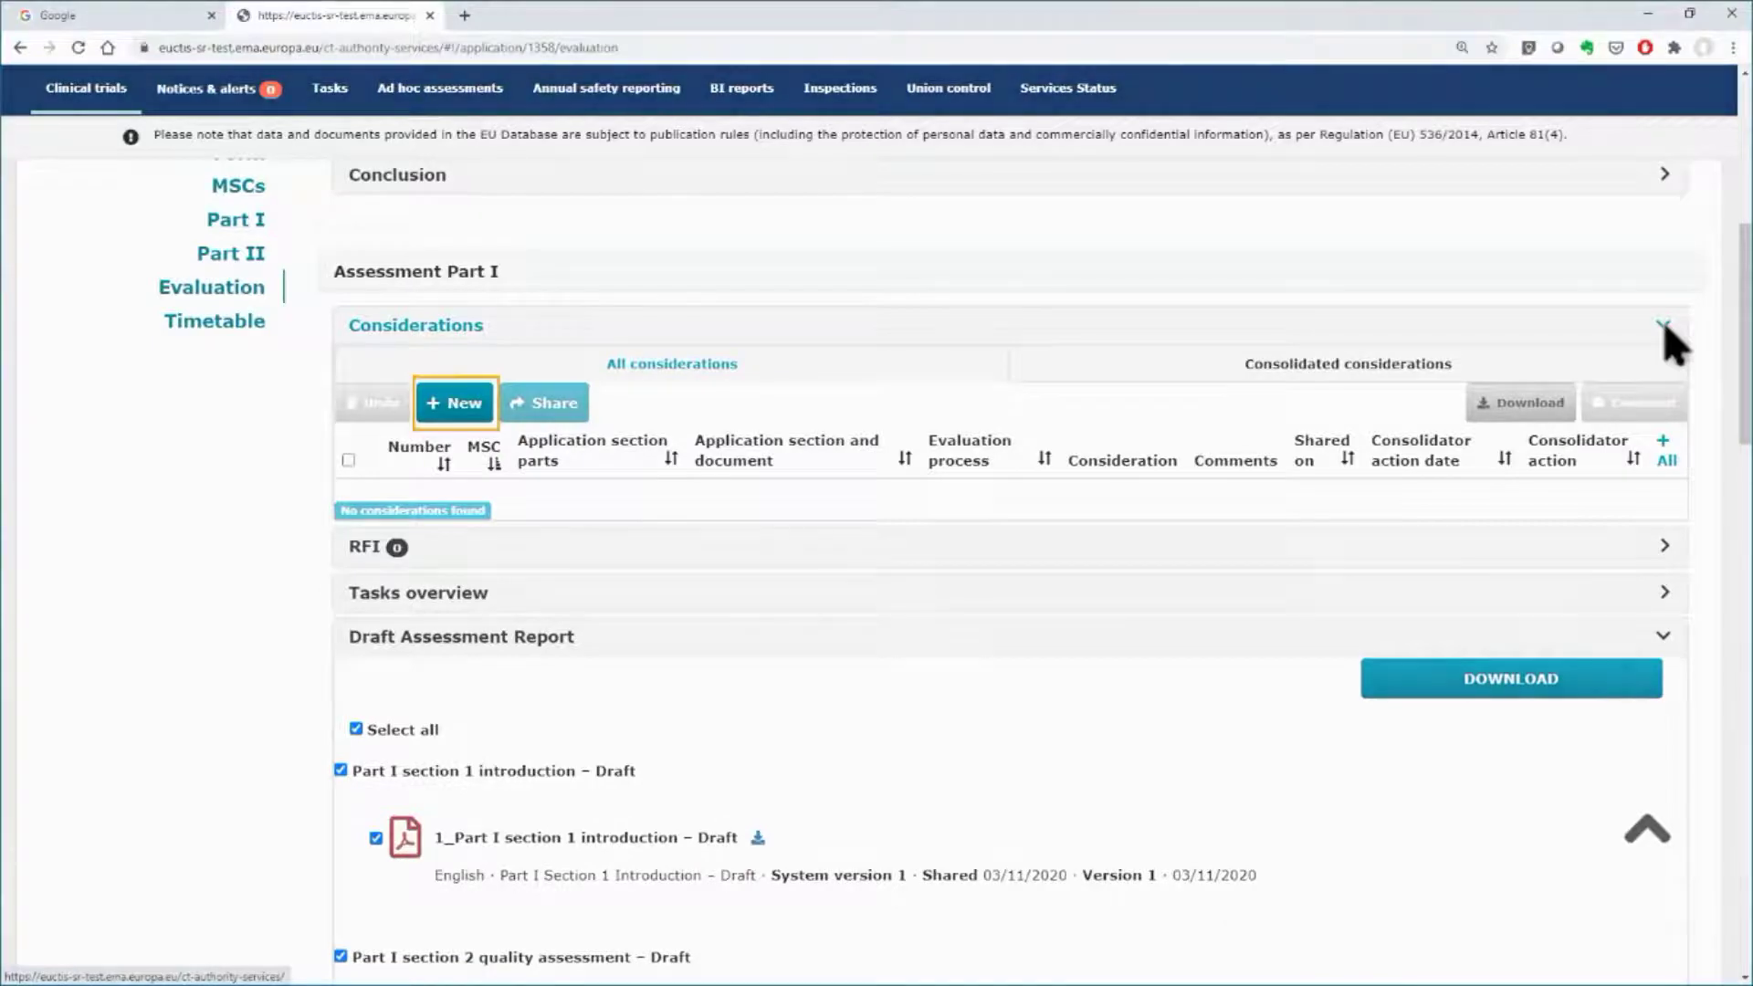
pyautogui.click(466, 412)
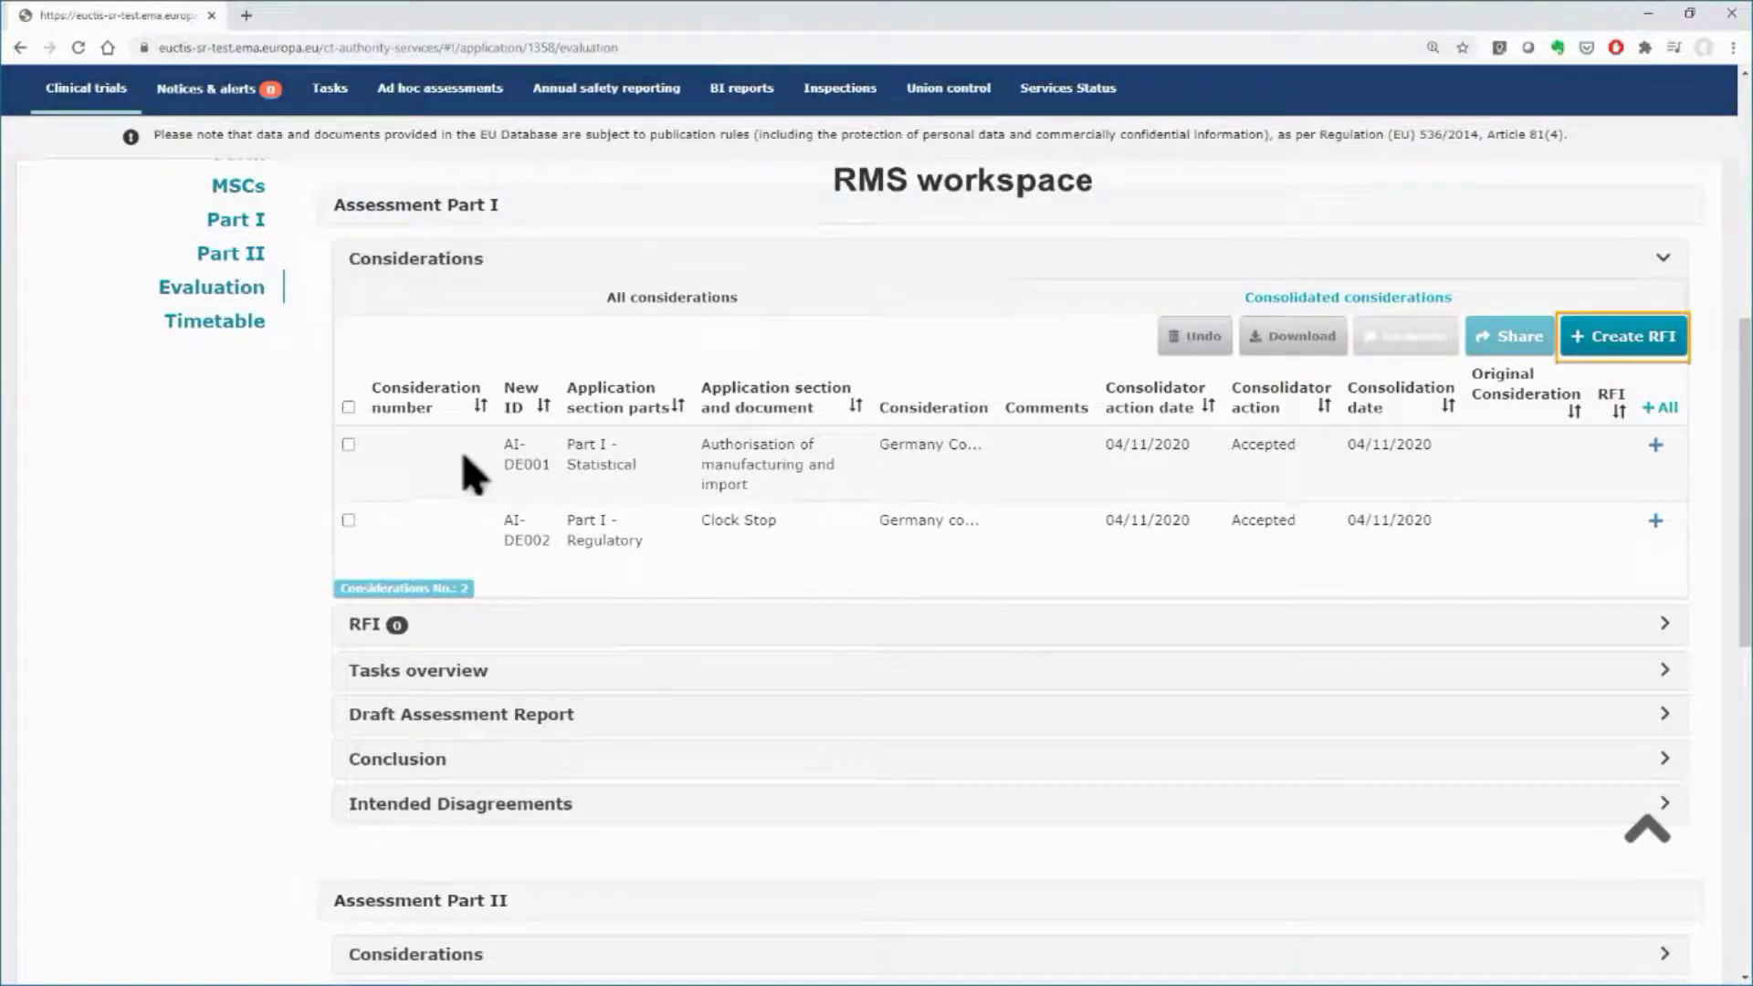
# - Create and submit an RFI to Austria covering considerations AI-DE001 and AI-DE002
pyautogui.click(348, 406)
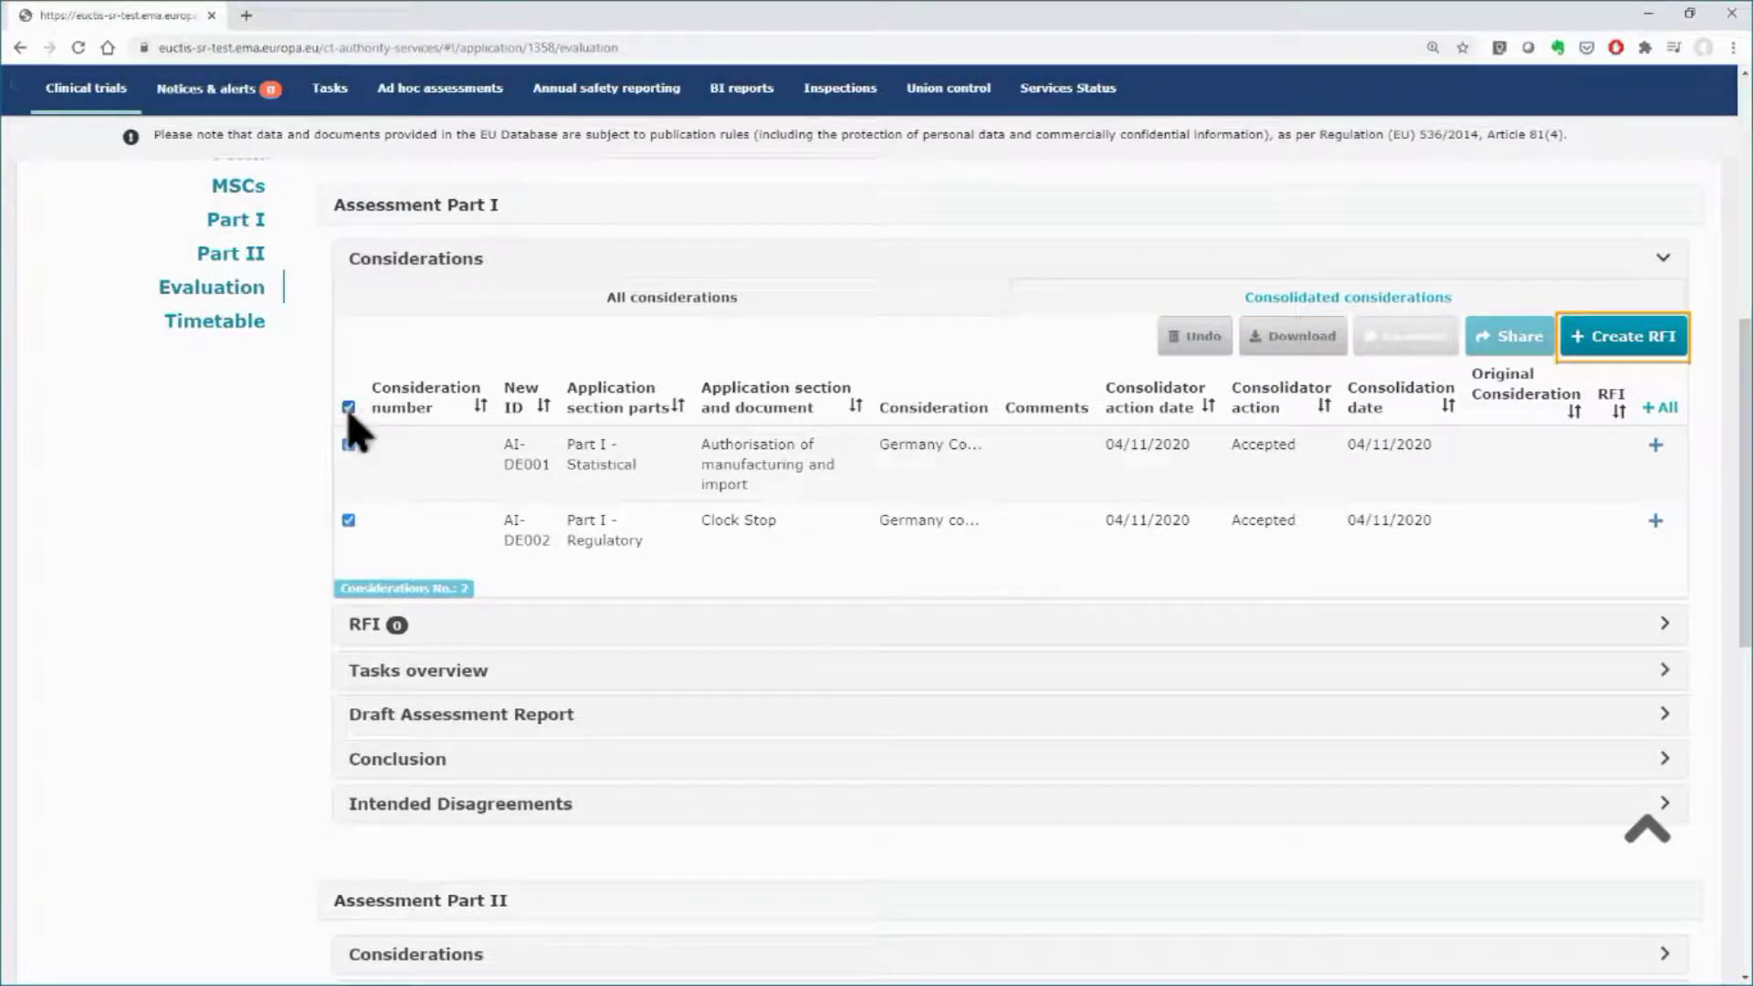
pyautogui.click(1615, 340)
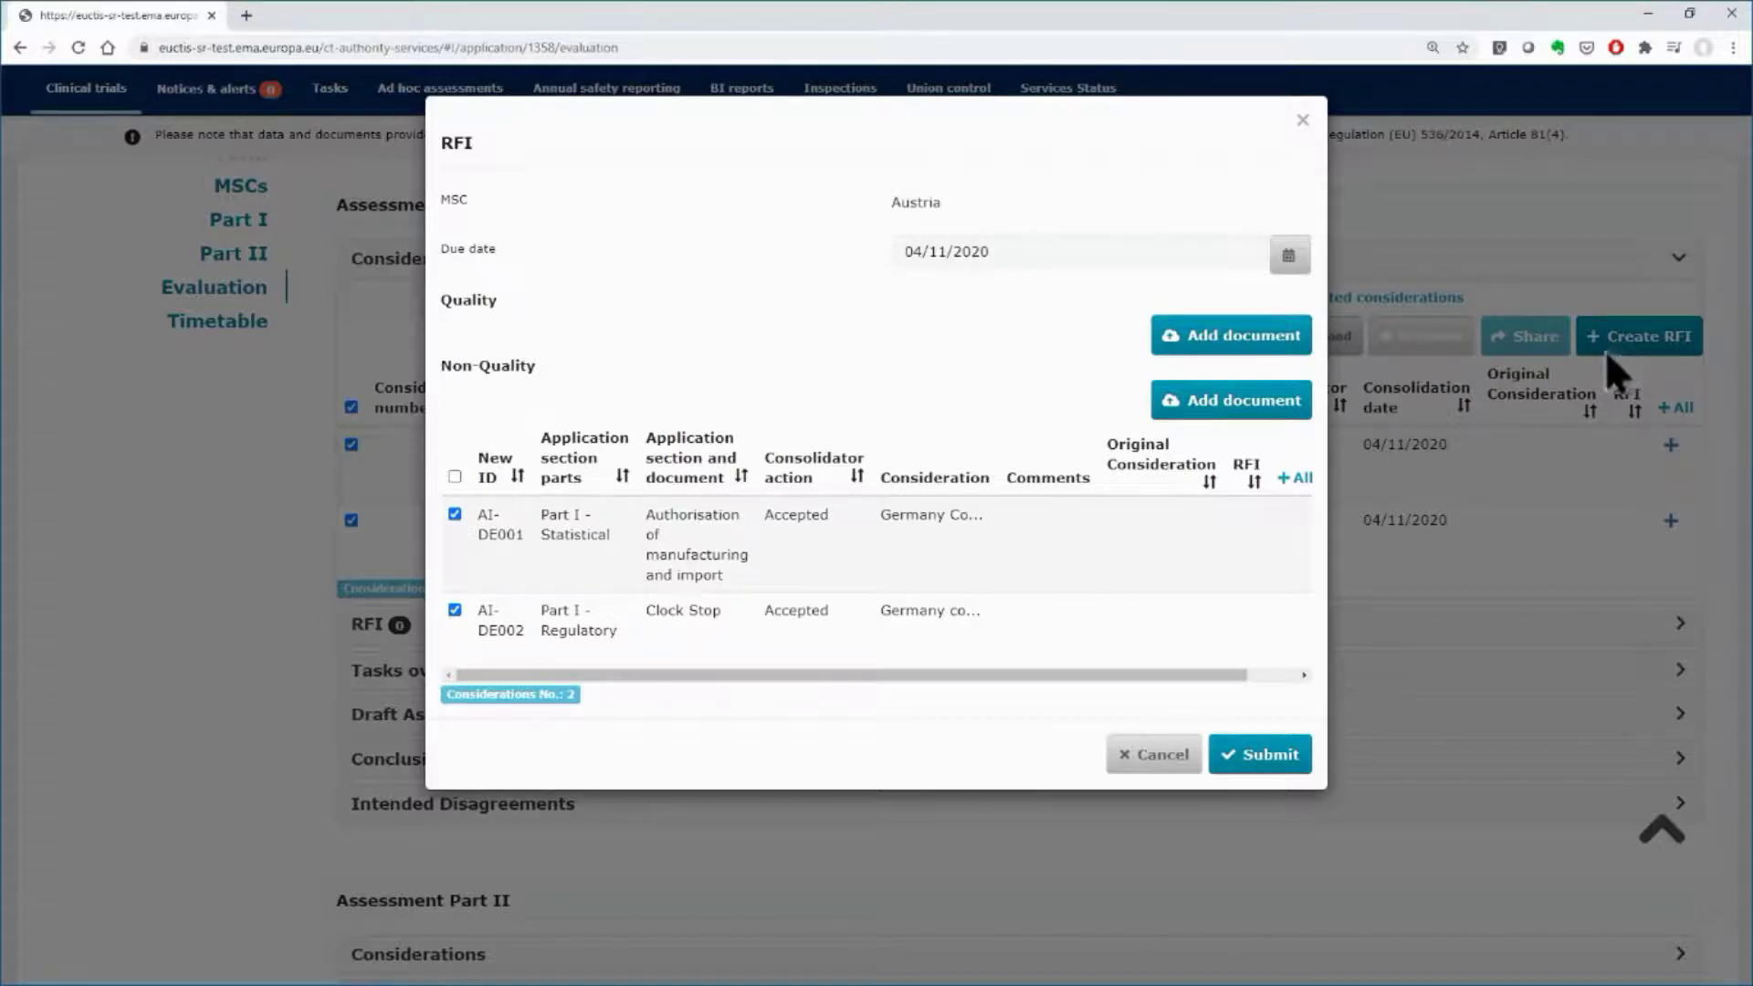
pyautogui.click(1259, 767)
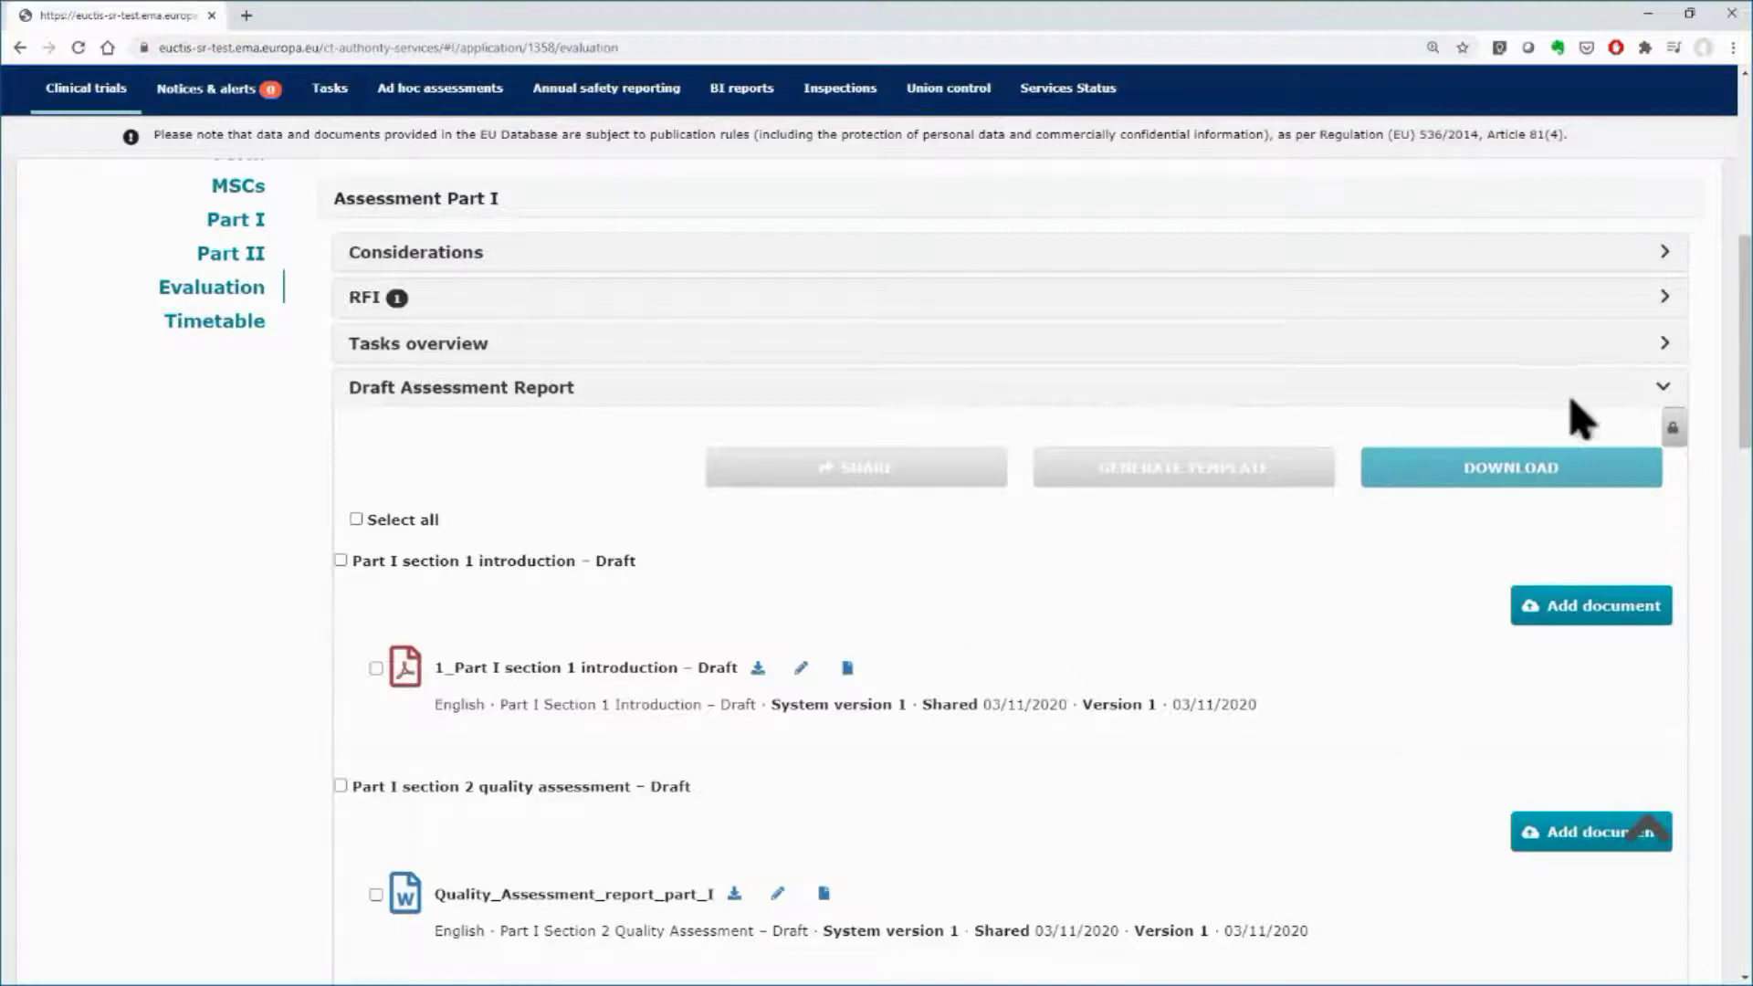
# - Collapse the draft report section and expand Part I RFIs to show RFI-261 as responded
pyautogui.click(1665, 390)
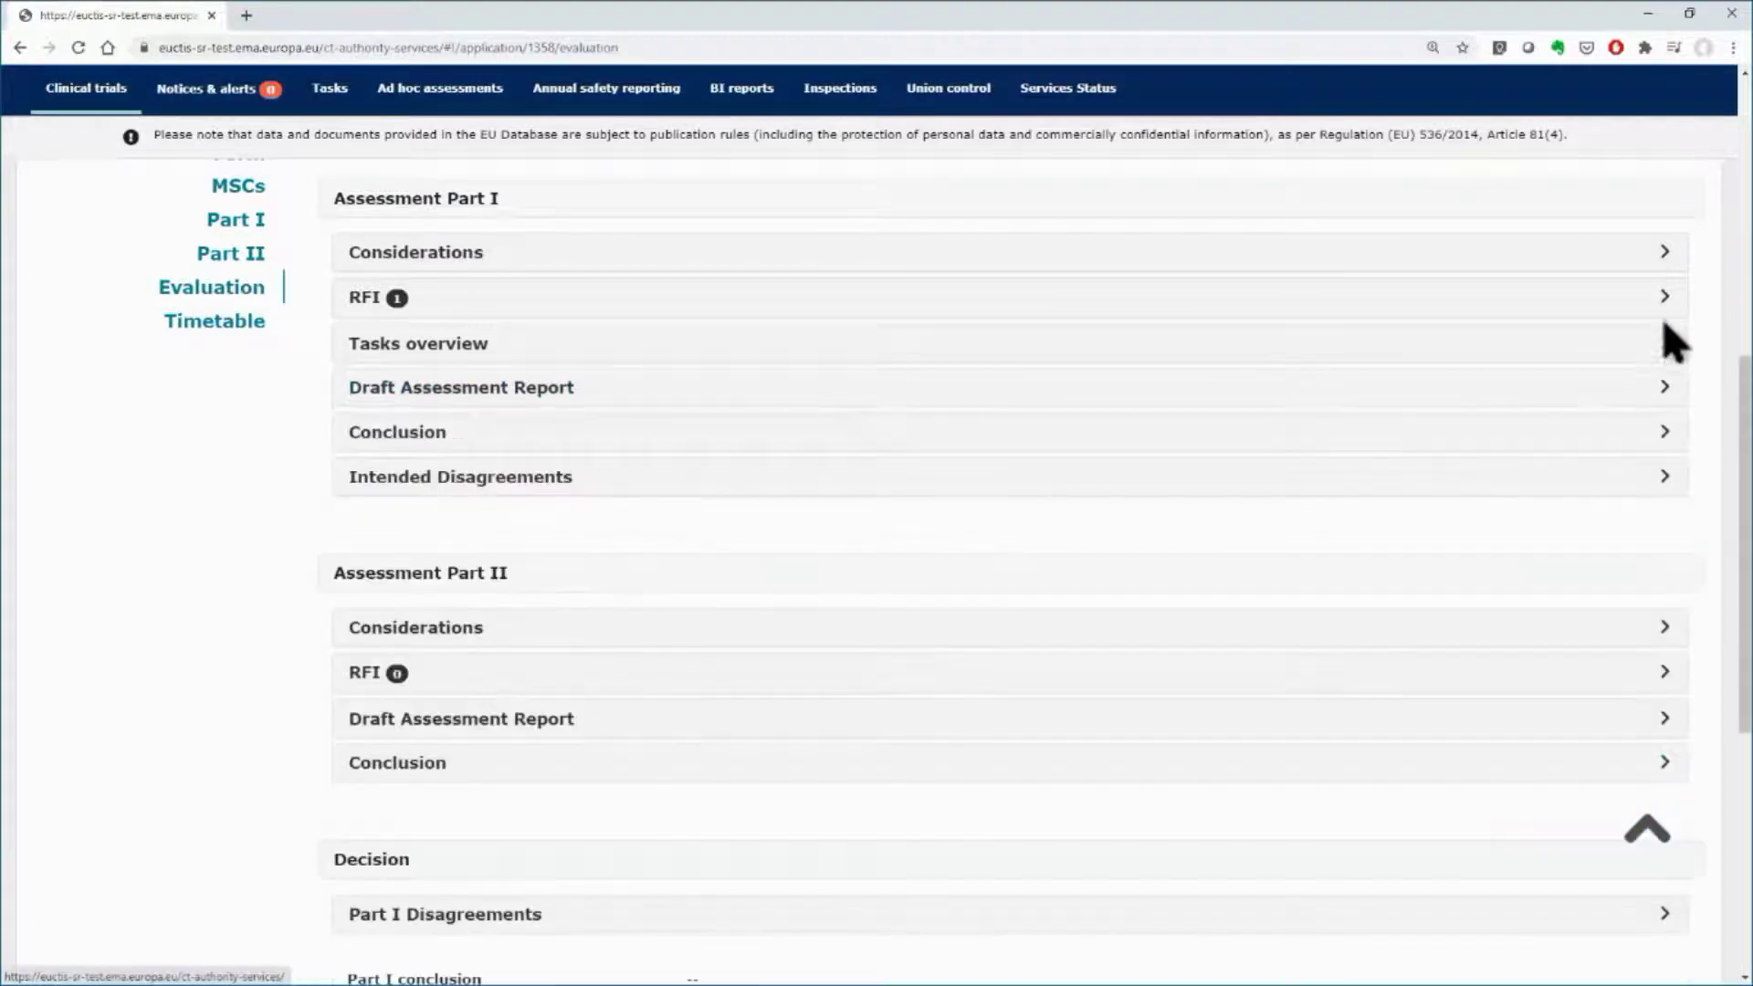
pyautogui.click(1667, 301)
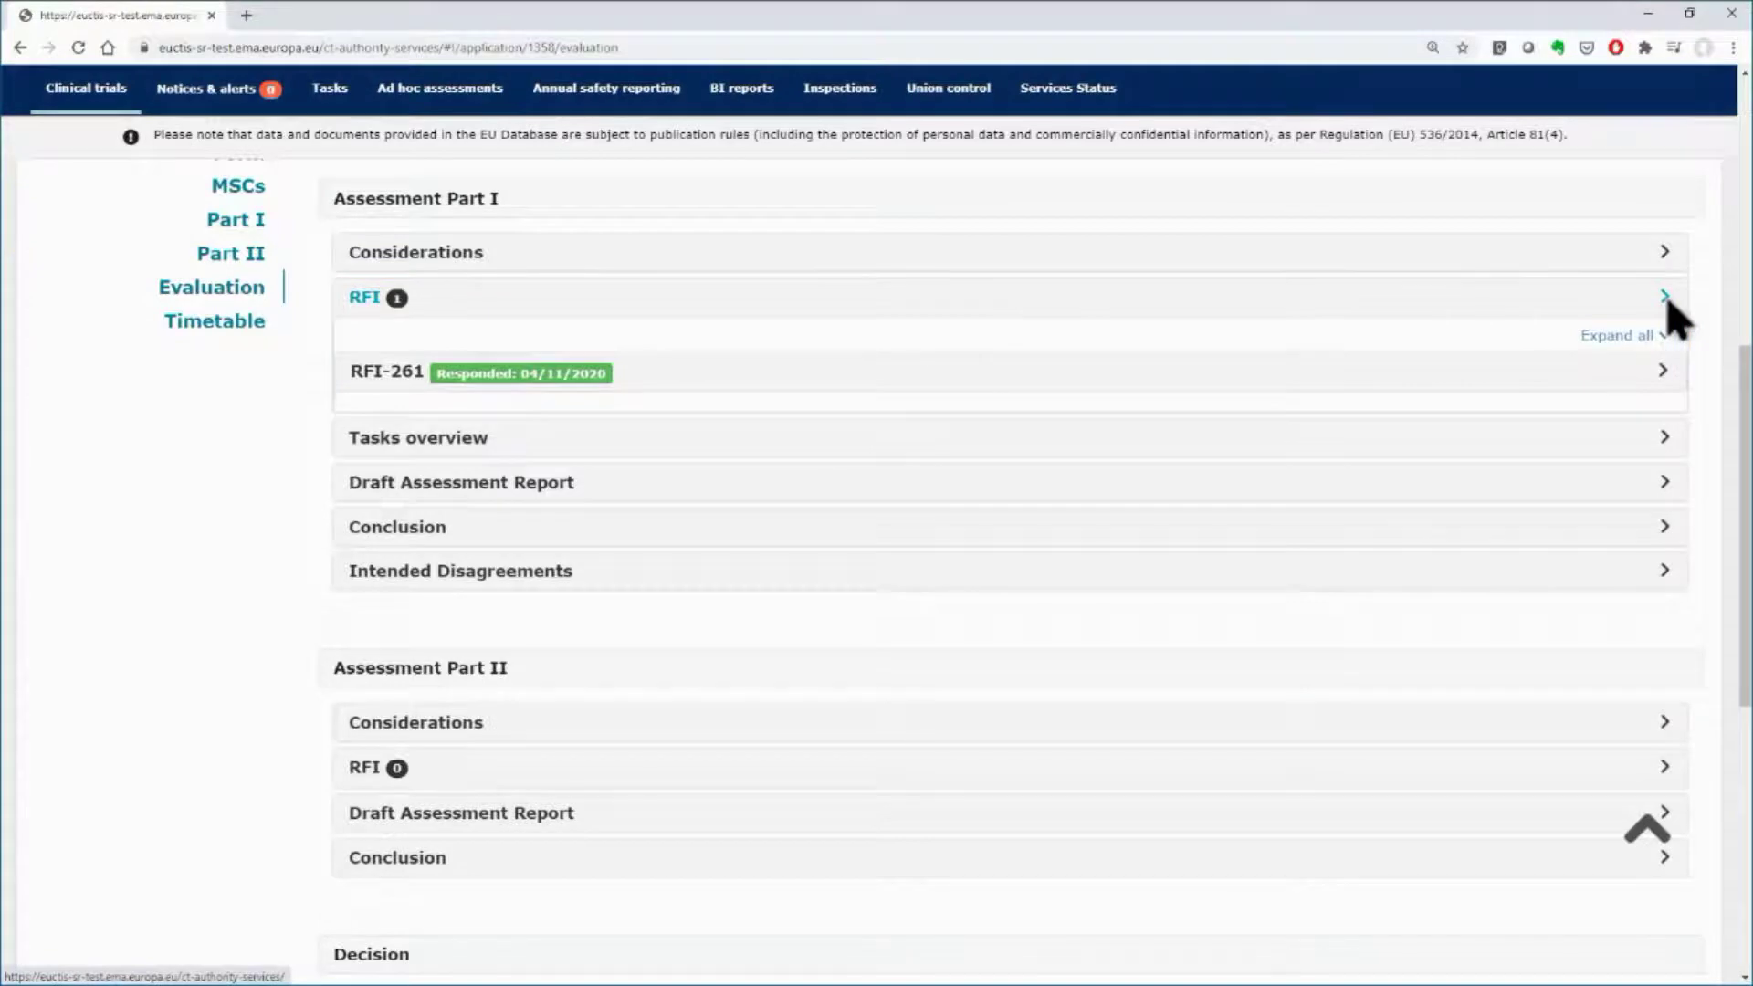
pyautogui.click(328, 95)
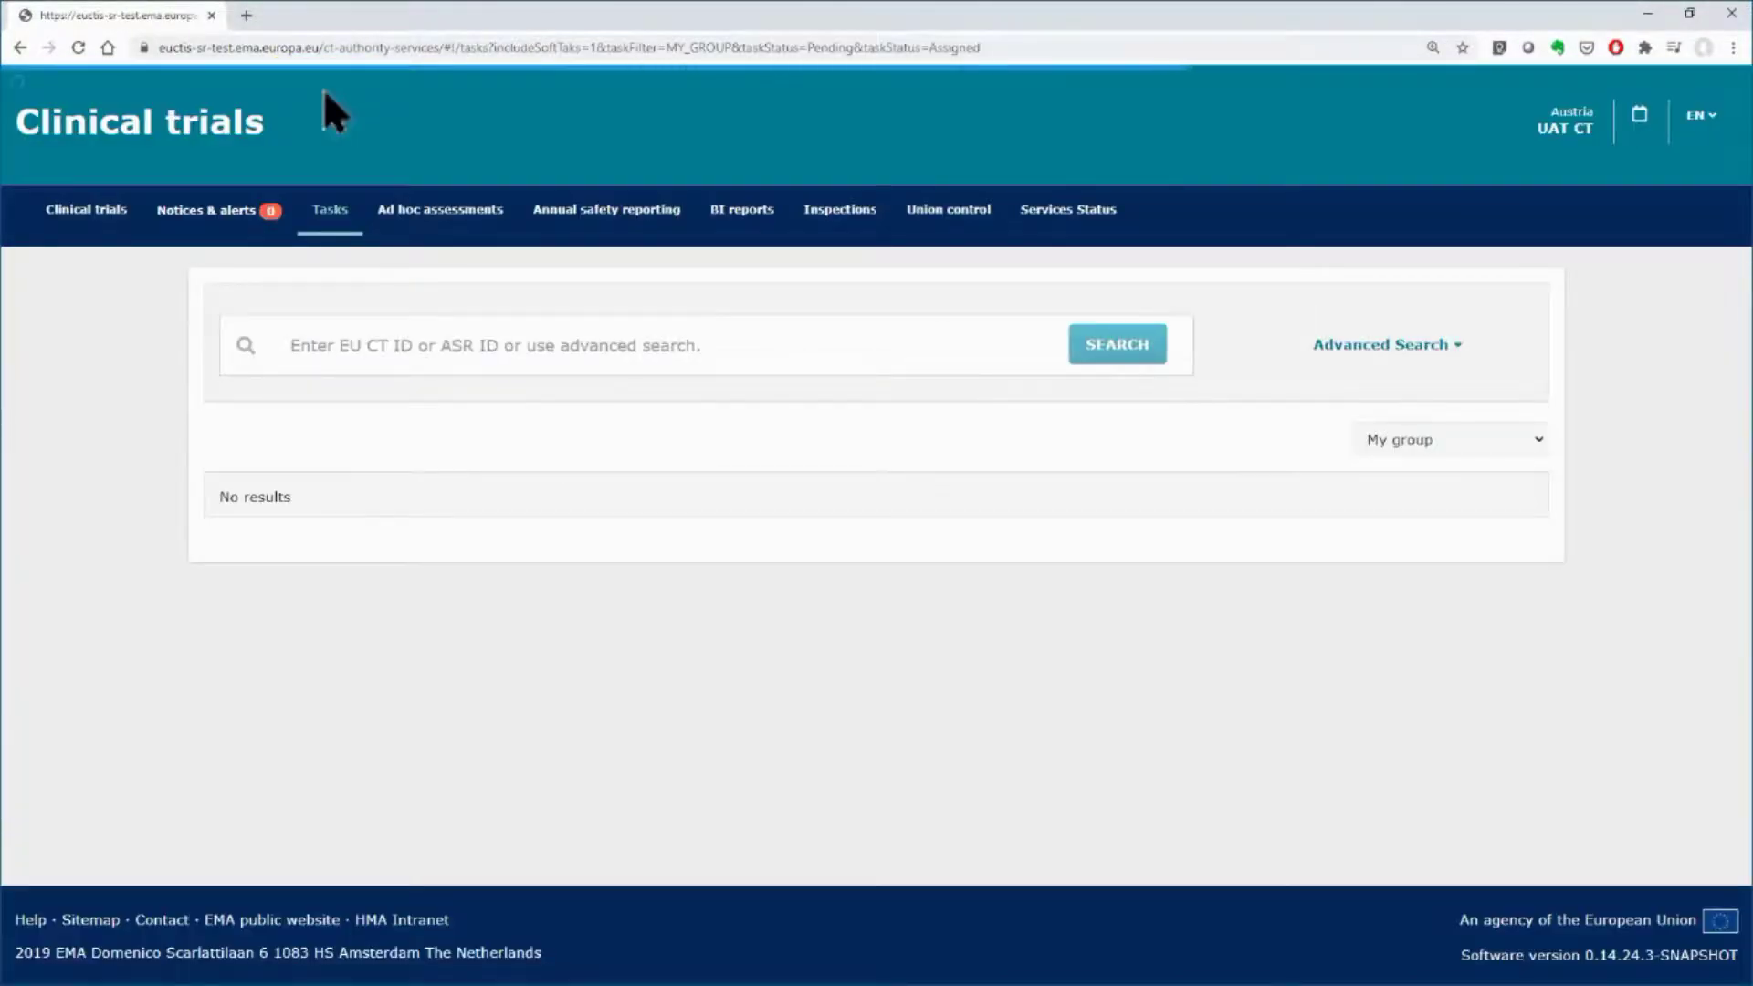
pyautogui.scroll(-5, 471, 721)
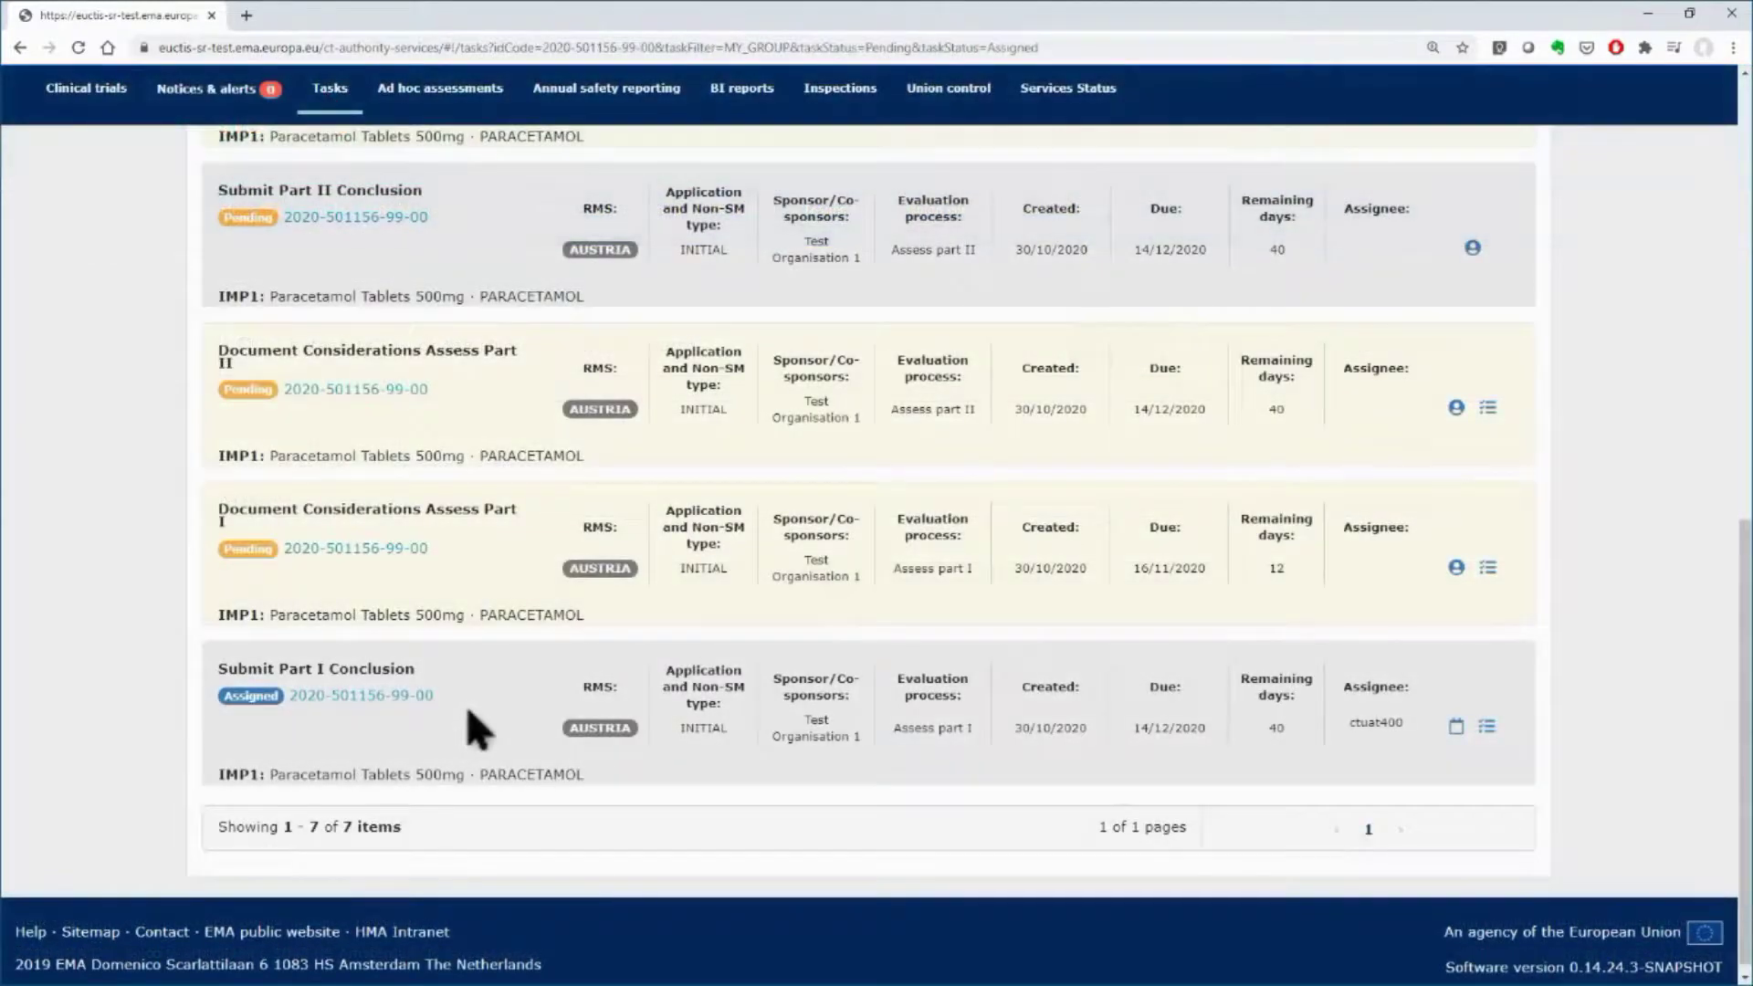
pyautogui.click(476, 731)
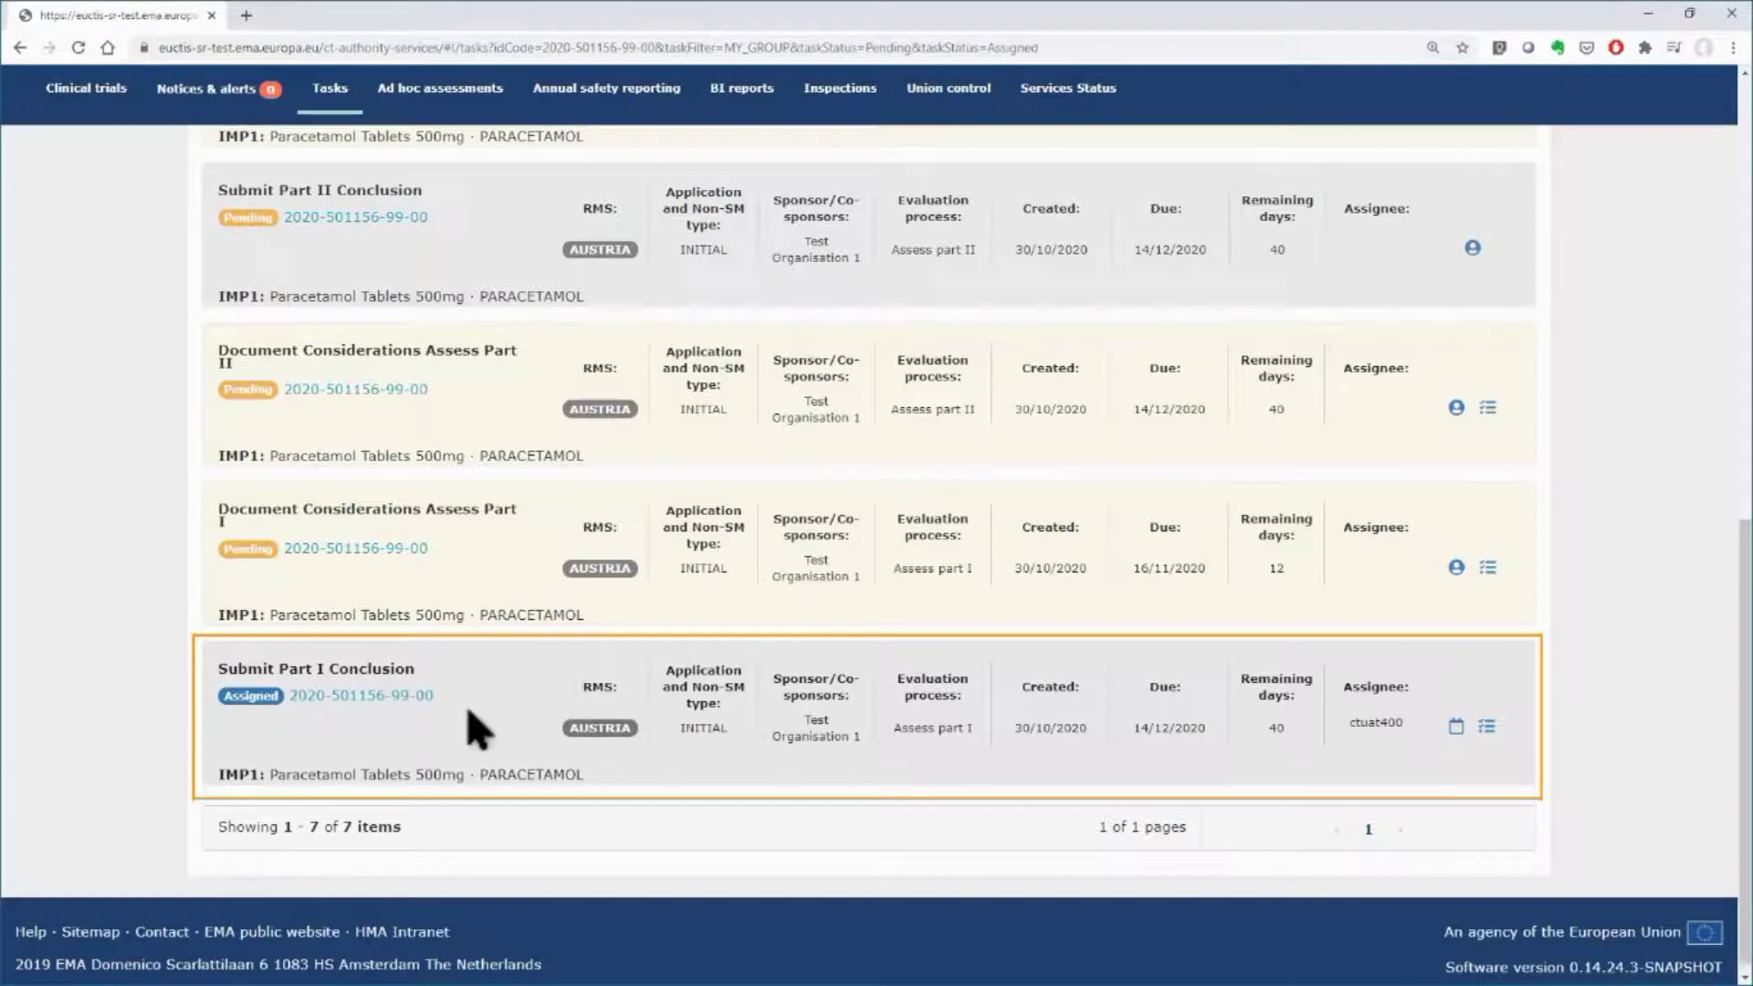
pyautogui.click(435, 674)
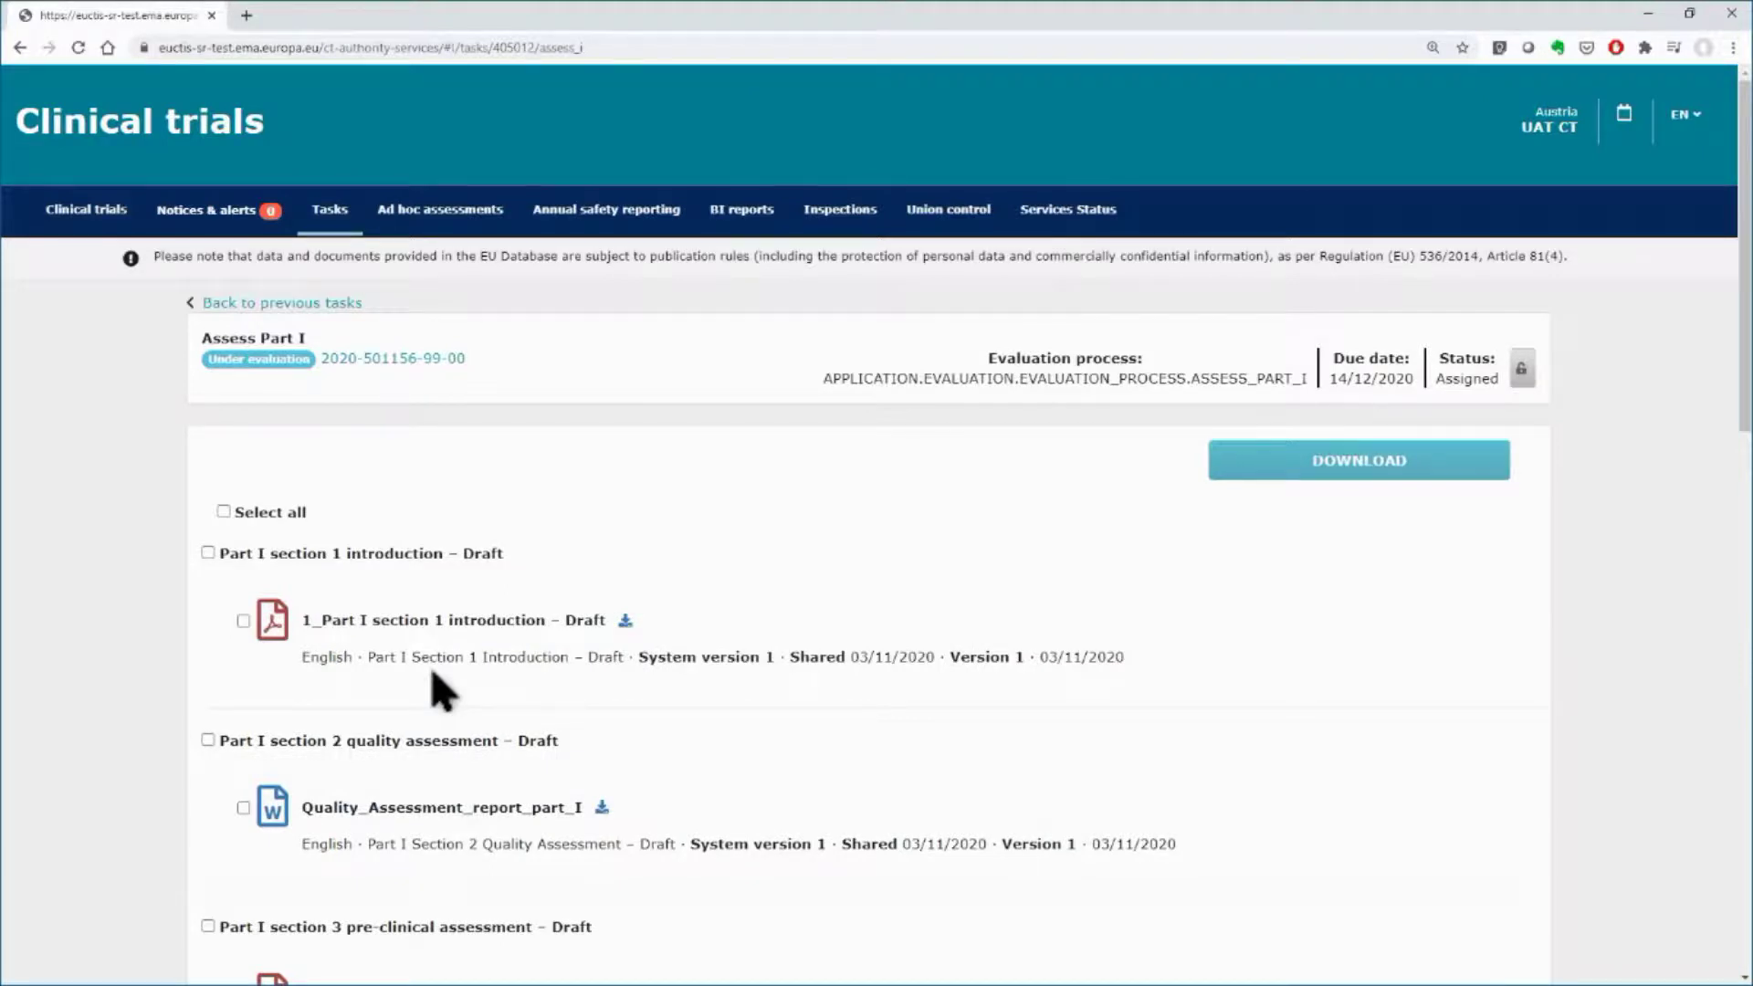
# - Take the task and upload final reports 8A (quality) and 8B (except quality)
pyautogui.click(1521, 369)
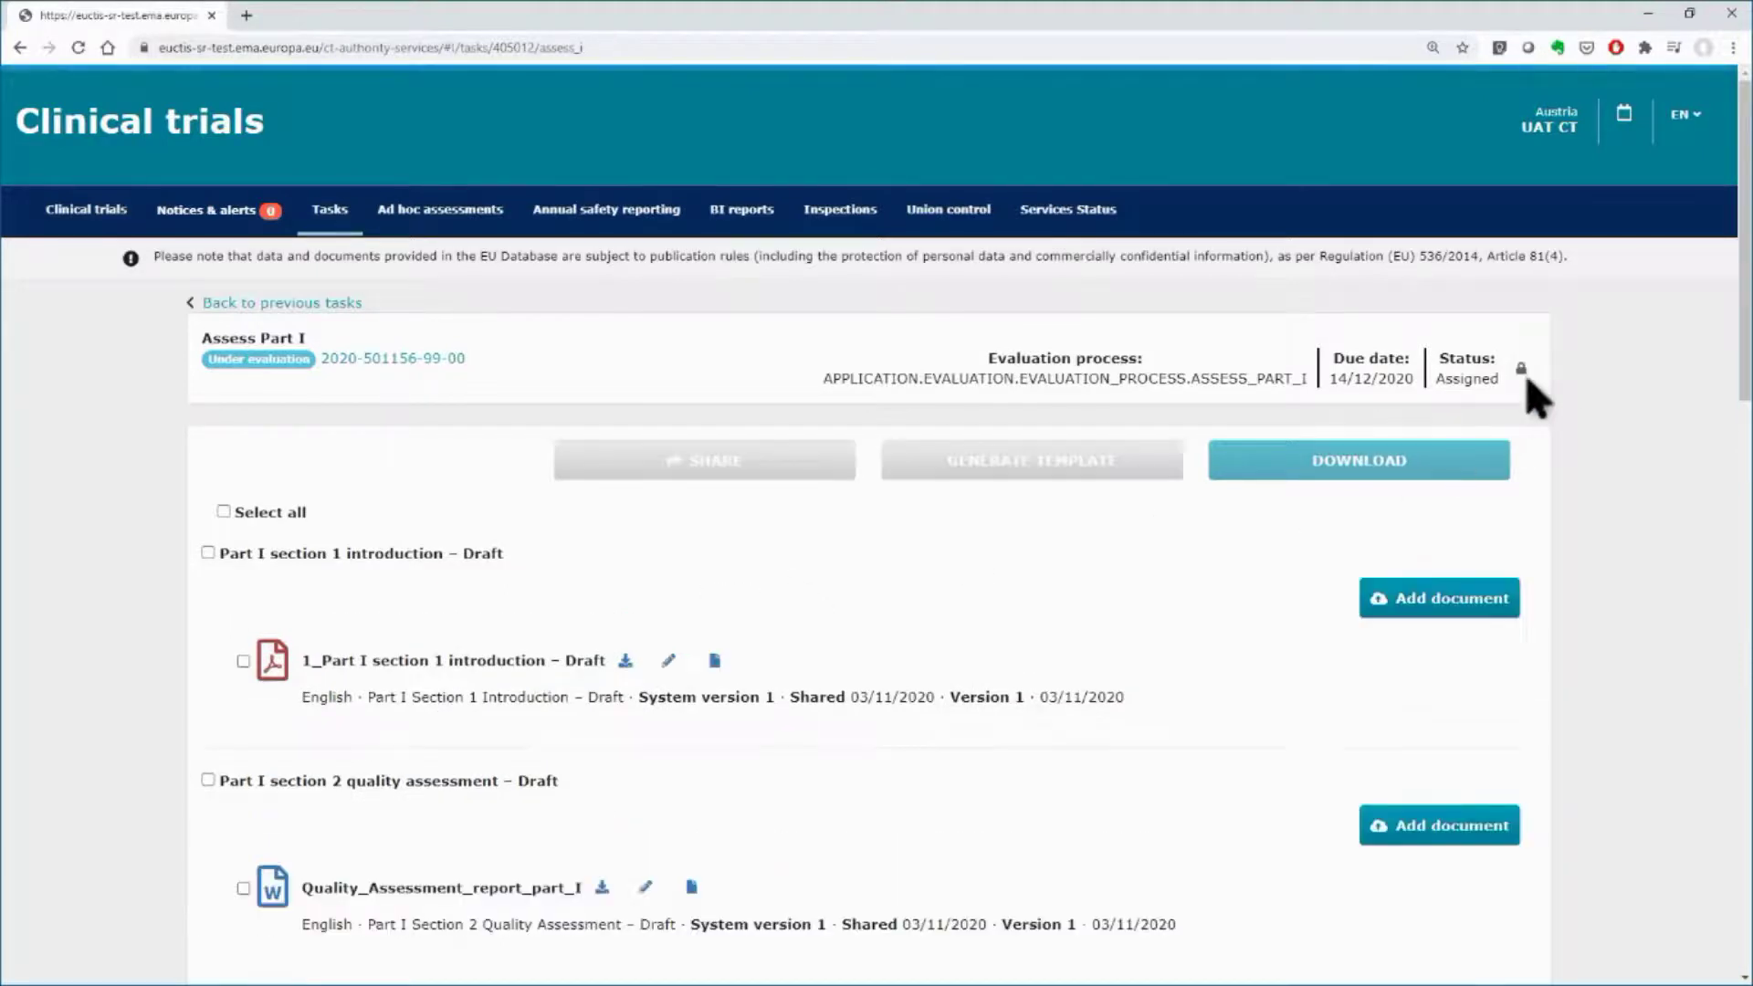
pyautogui.scroll(-15, 1537, 394)
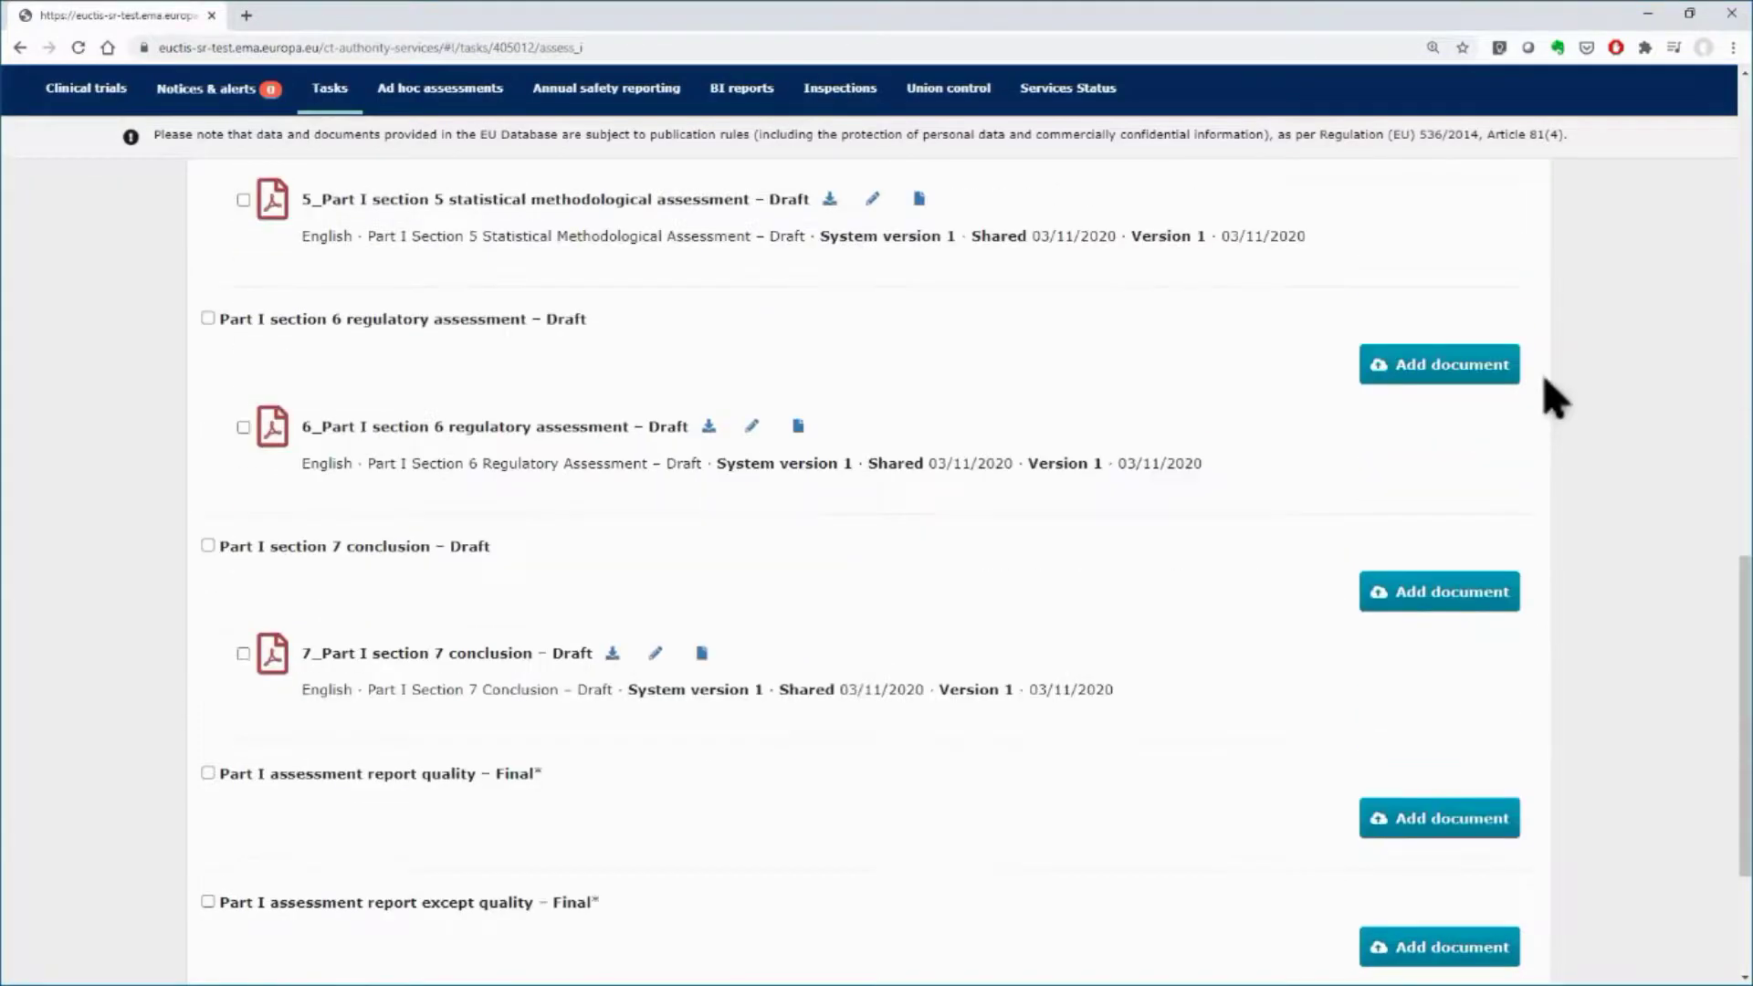
pyautogui.scroll(-3, 1549, 383)
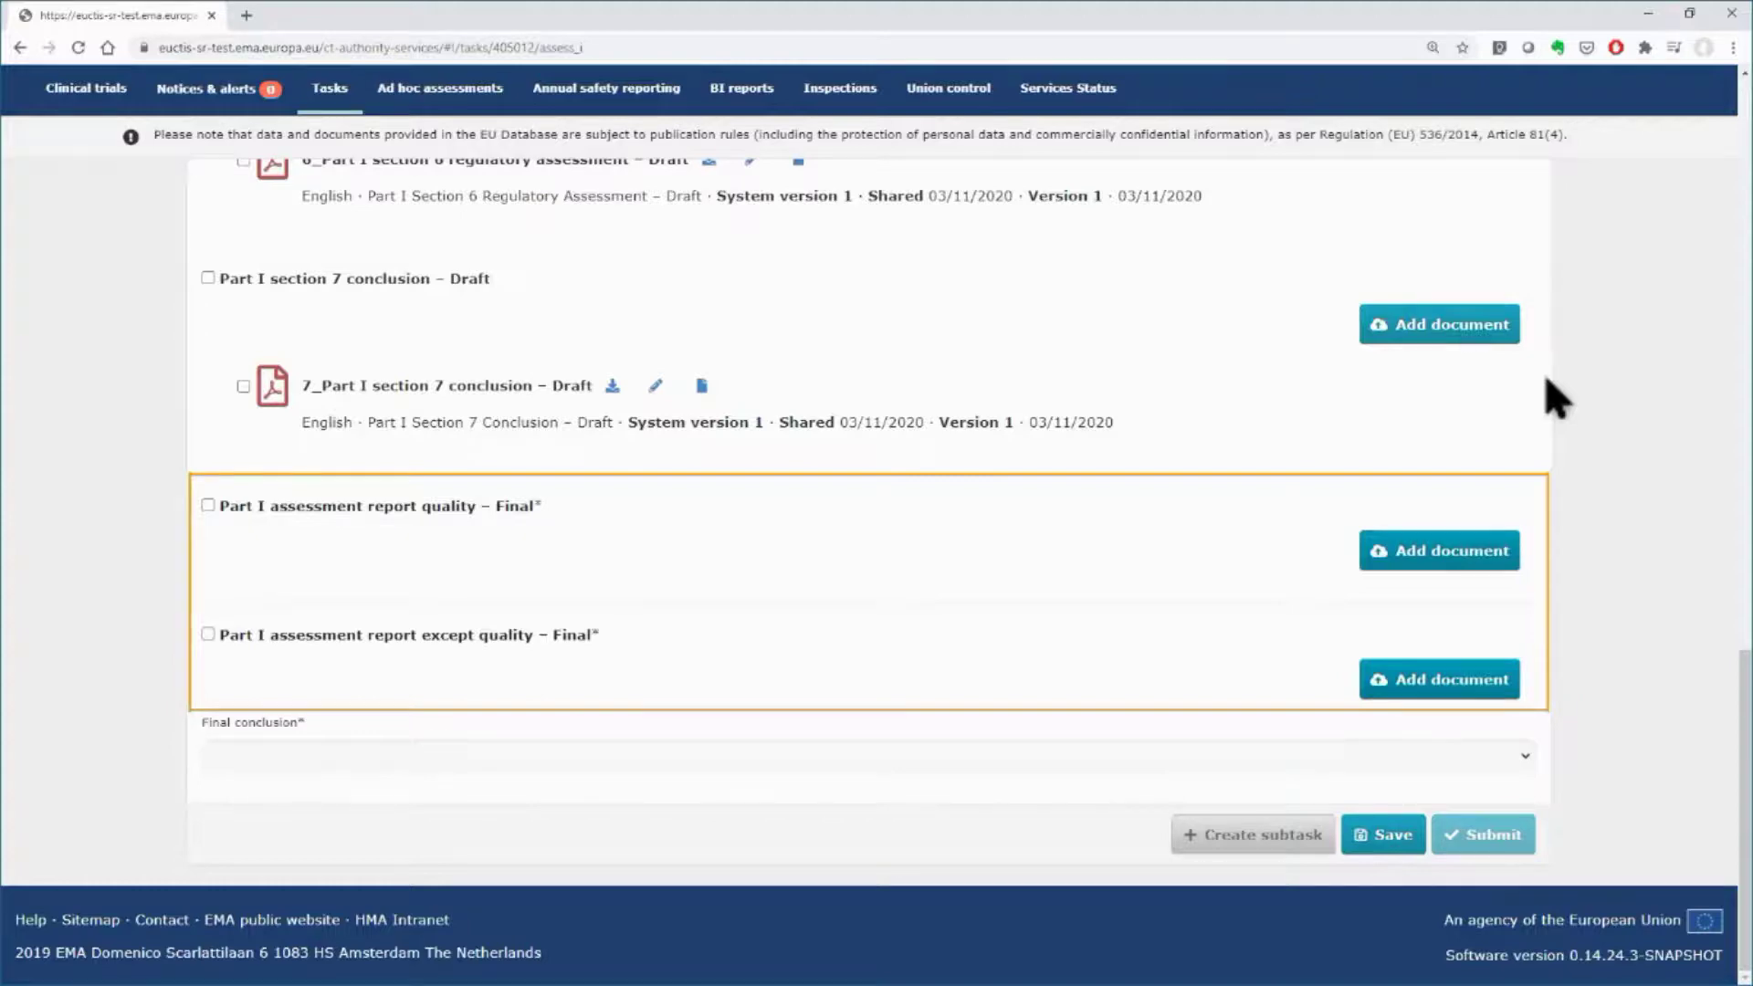
pyautogui.click(1483, 574)
pyautogui.moveTo(1744, 676); pyautogui.dragTo(1686, 179)
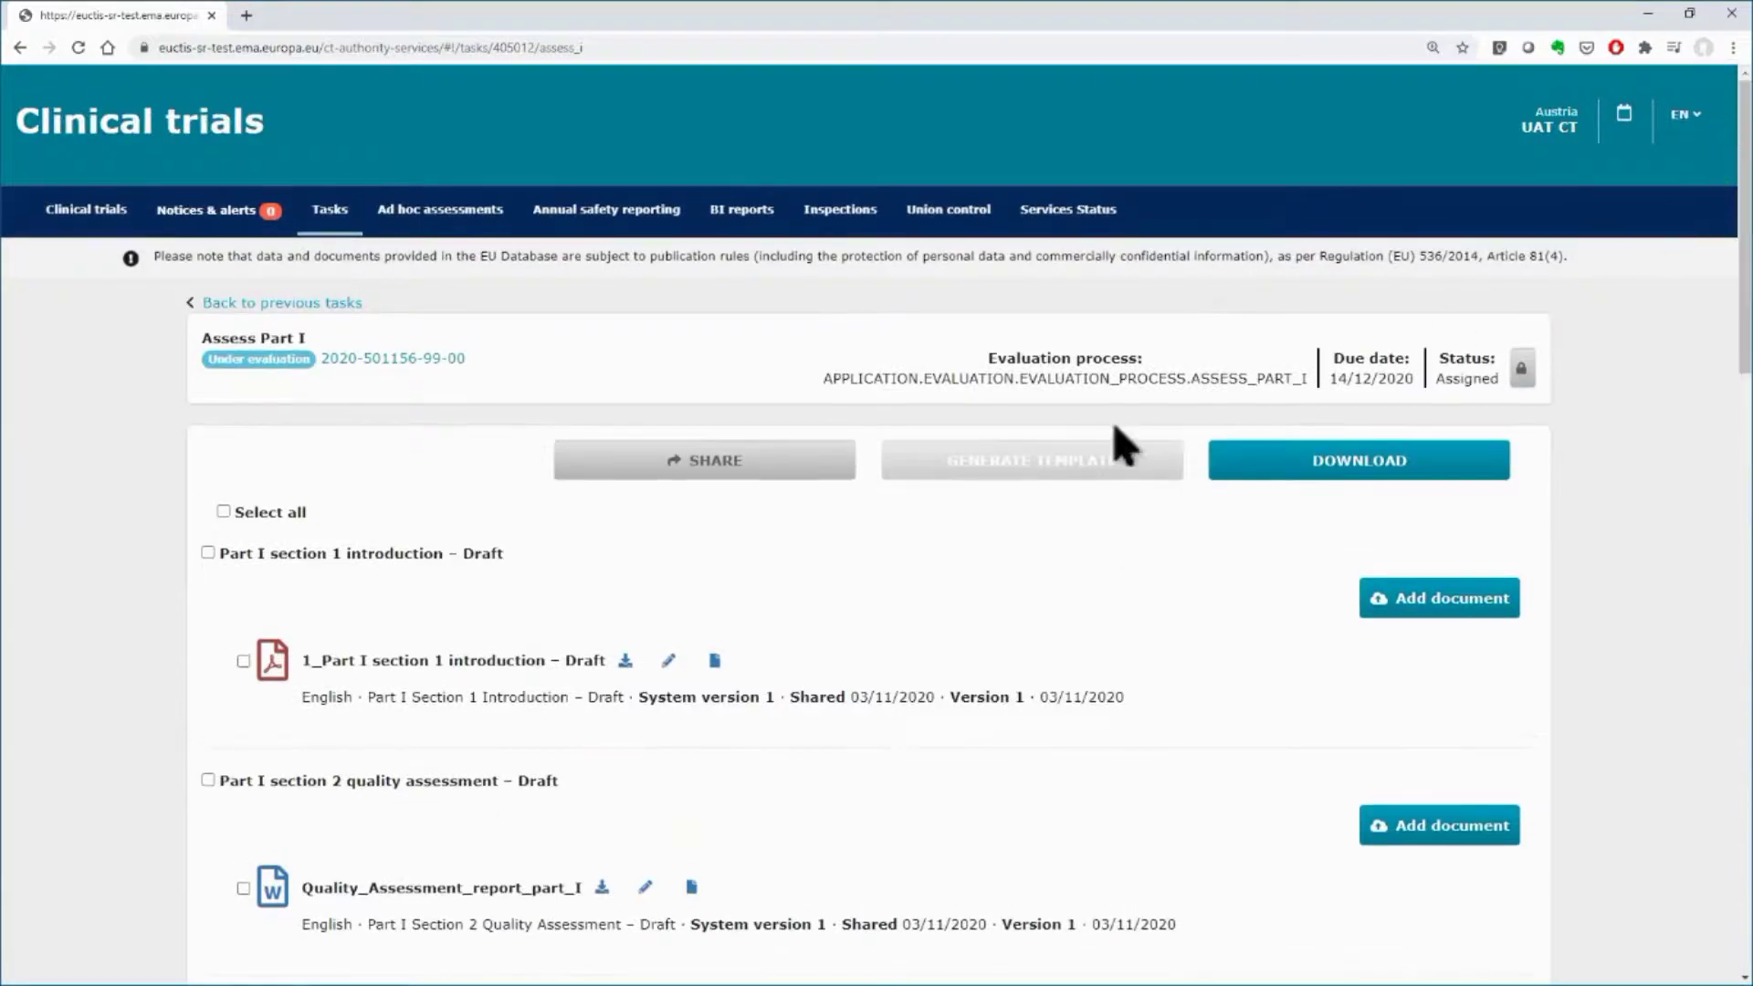
# - Share both final Part I reports with all MSCs
pyautogui.click(773, 466)
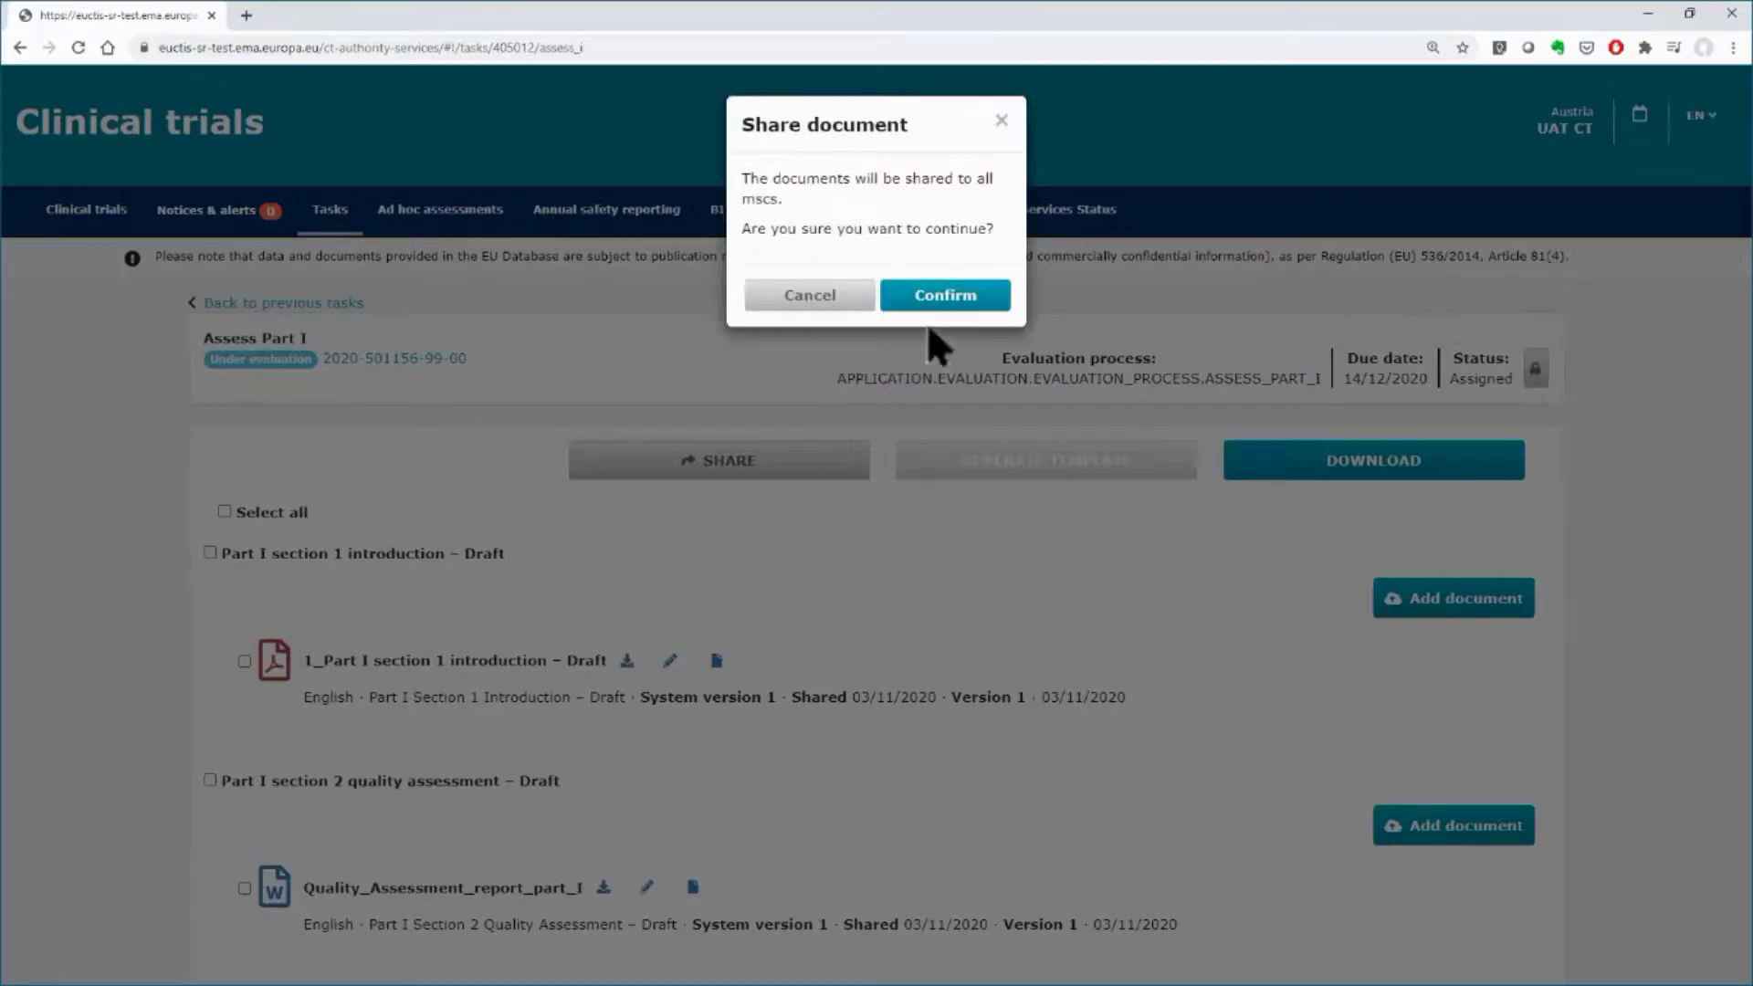
pyautogui.click(940, 305)
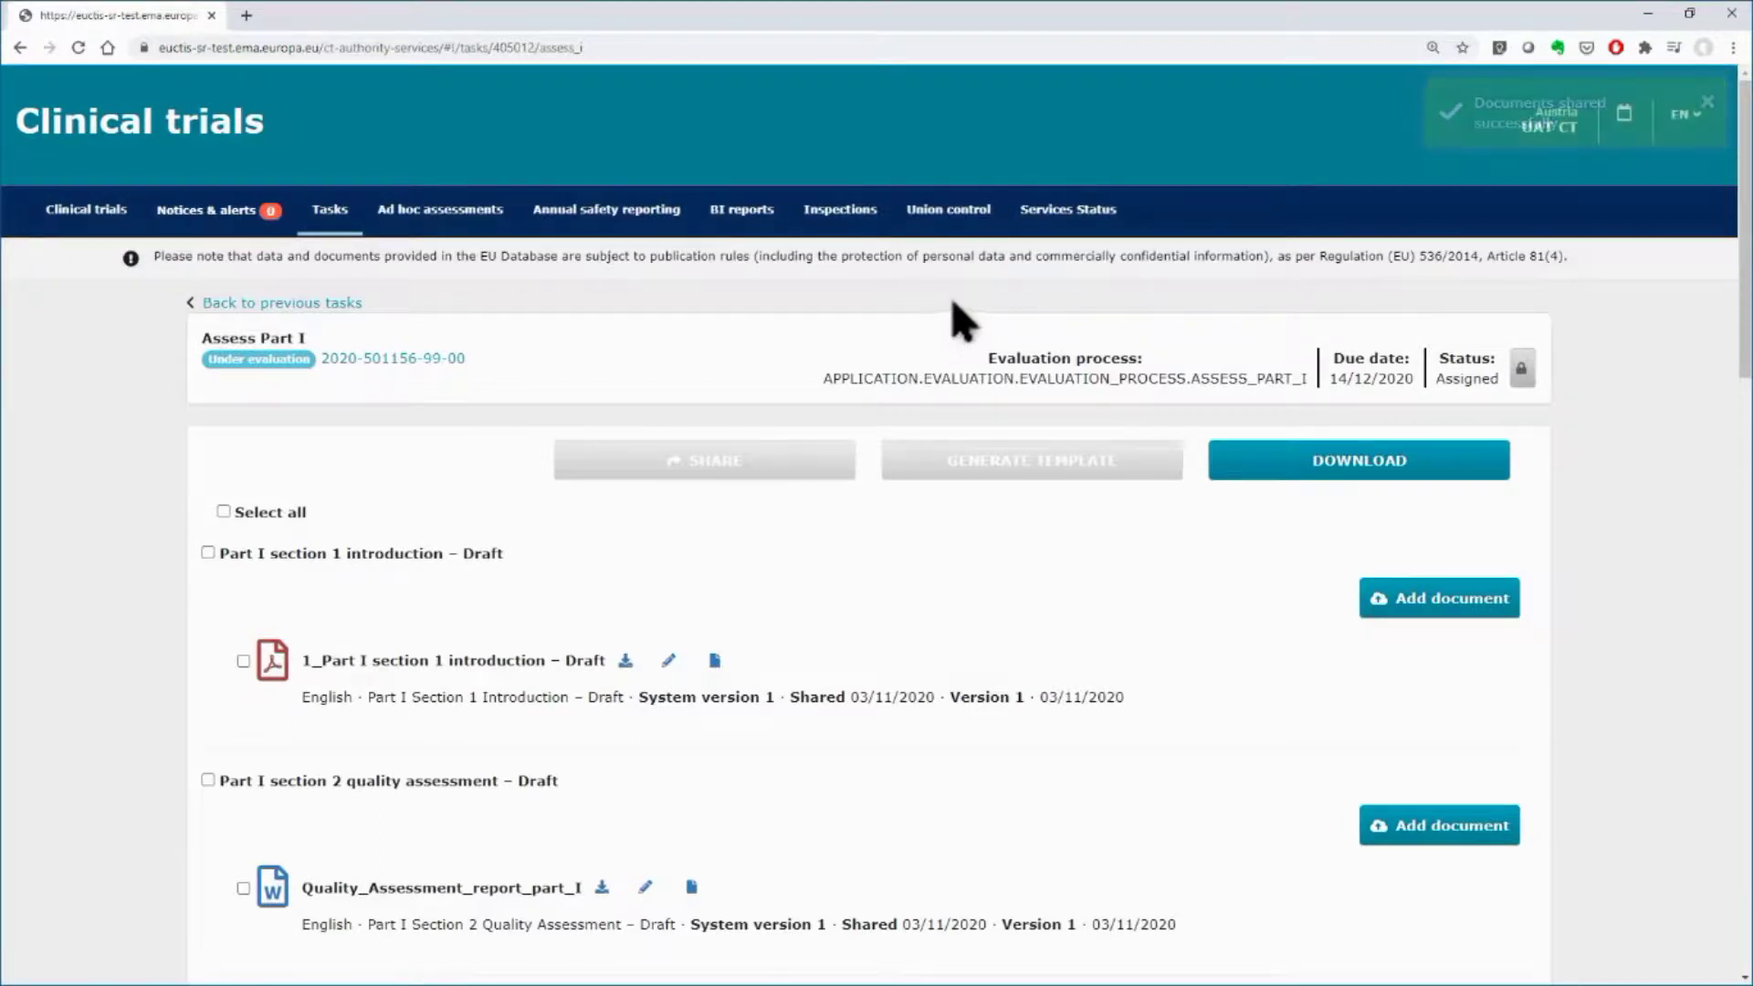
pyautogui.moveTo(1743, 290); pyautogui.dragTo(1713, 812)
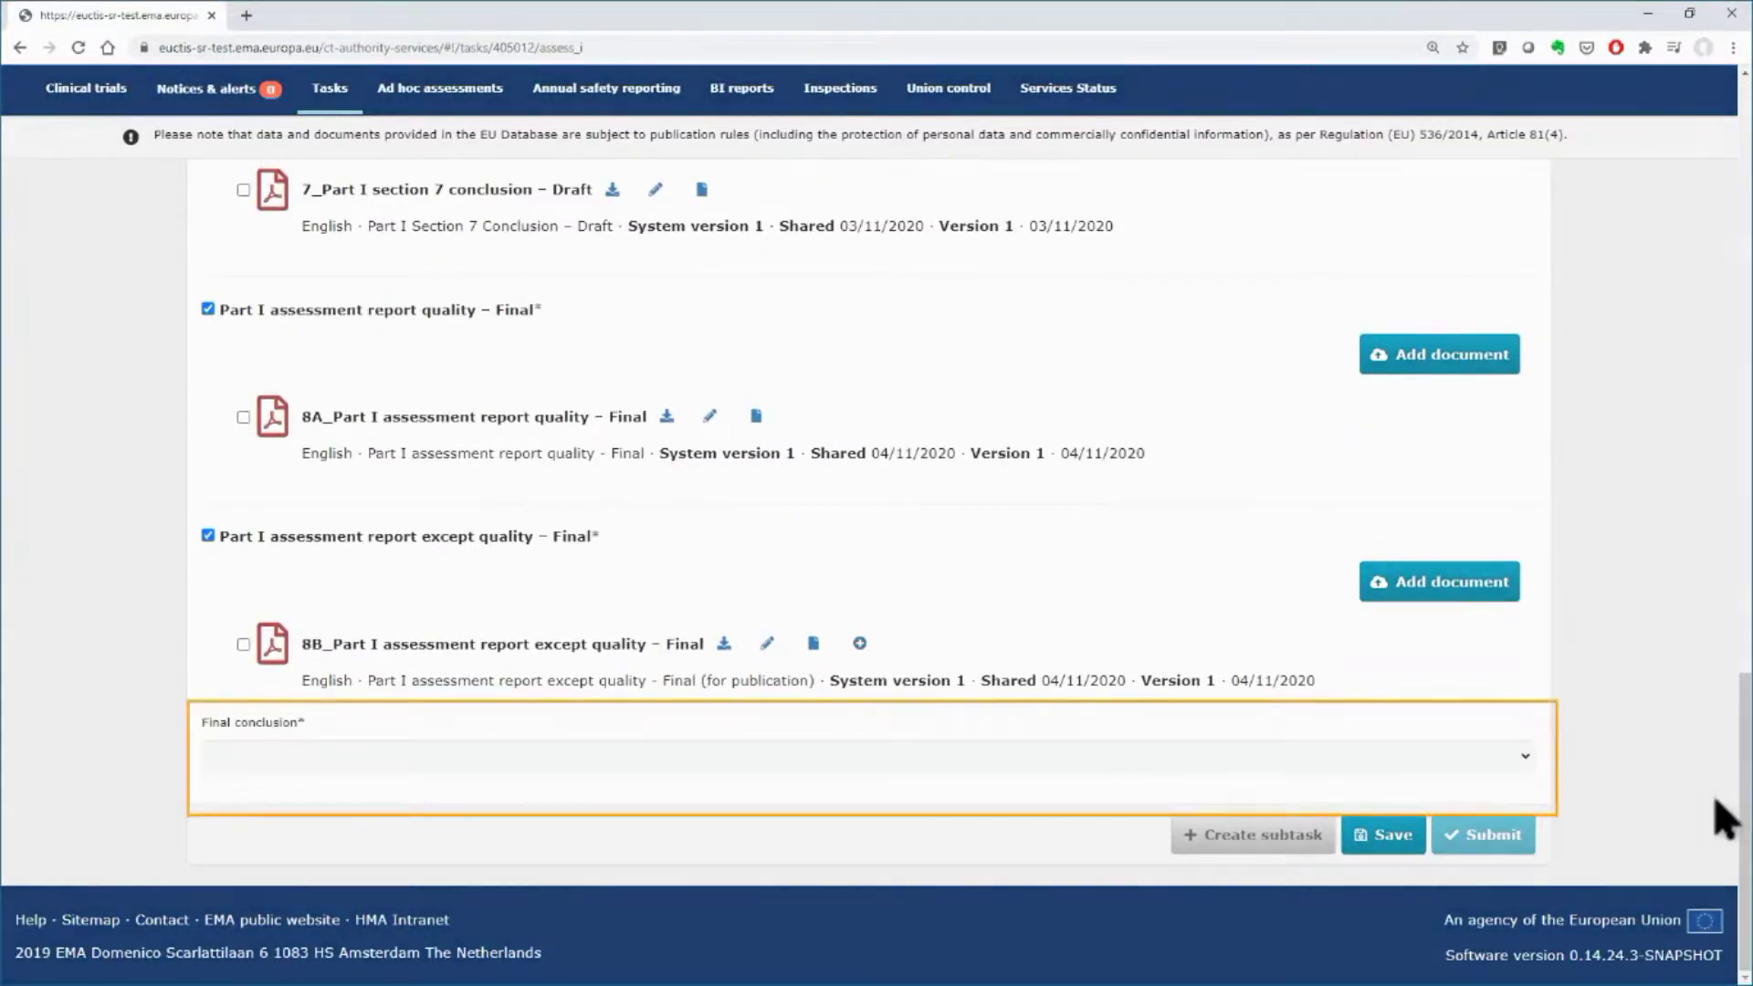
# - Set the Part I final conclusion to Acceptable and confirm its submission
pyautogui.click(1525, 765)
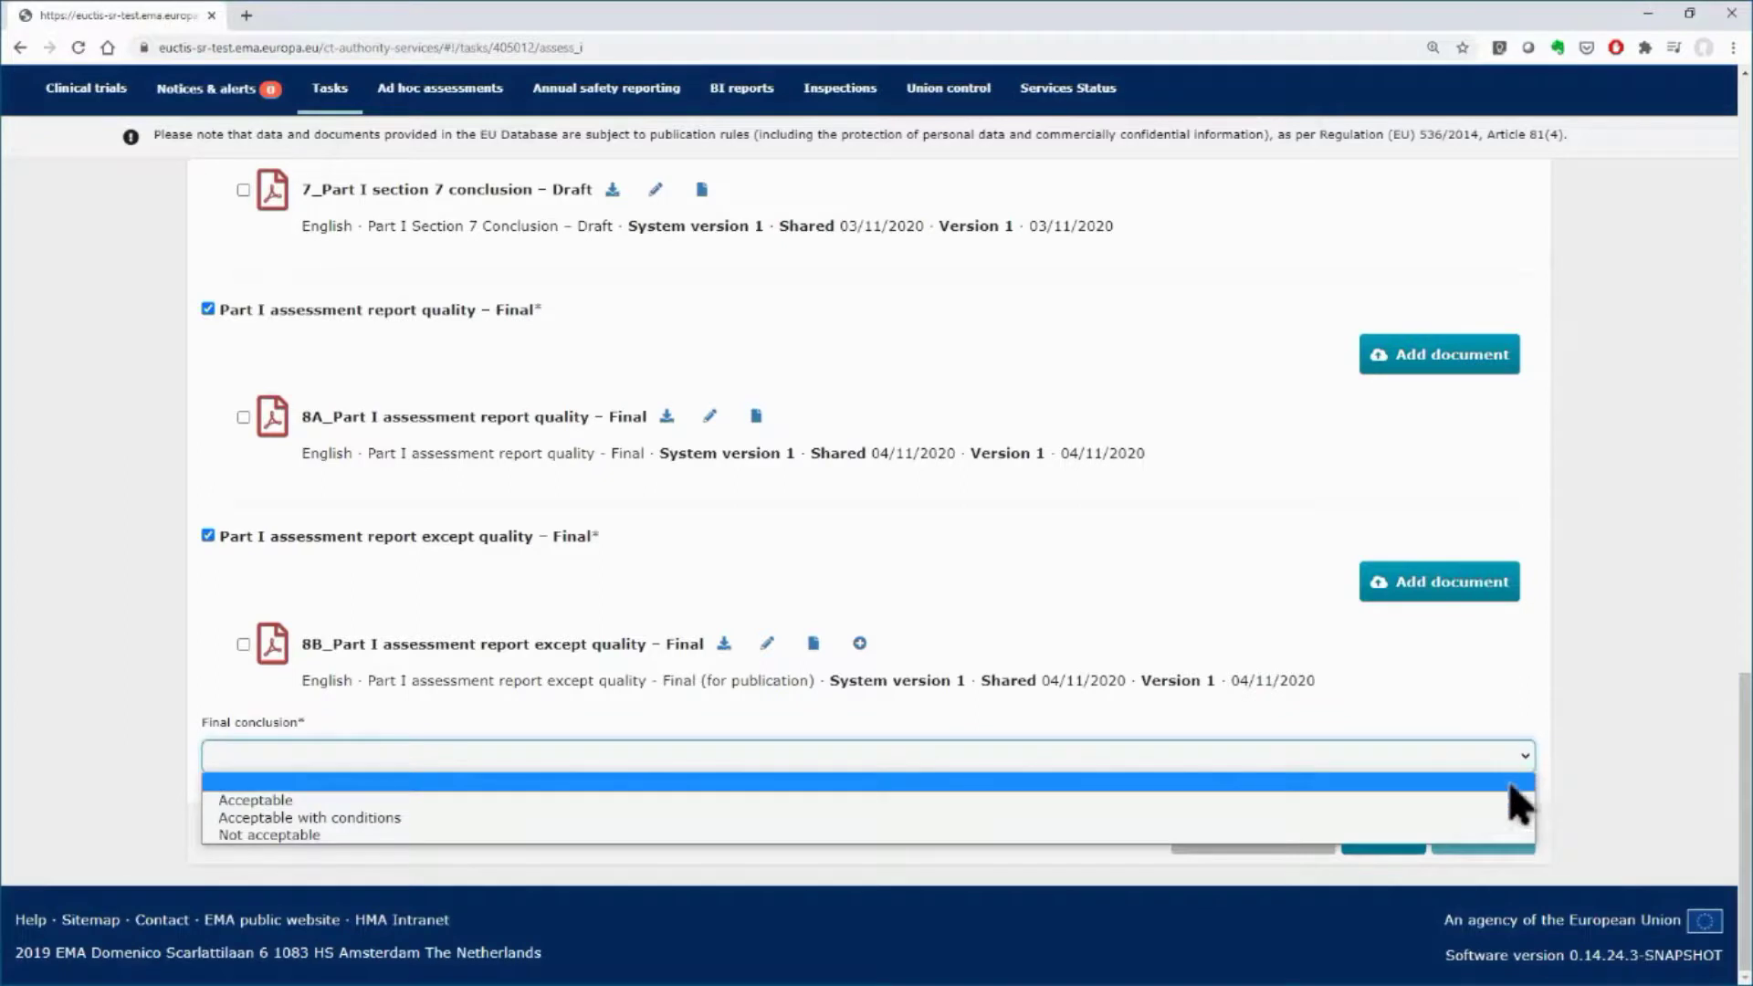
pyautogui.click(1497, 807)
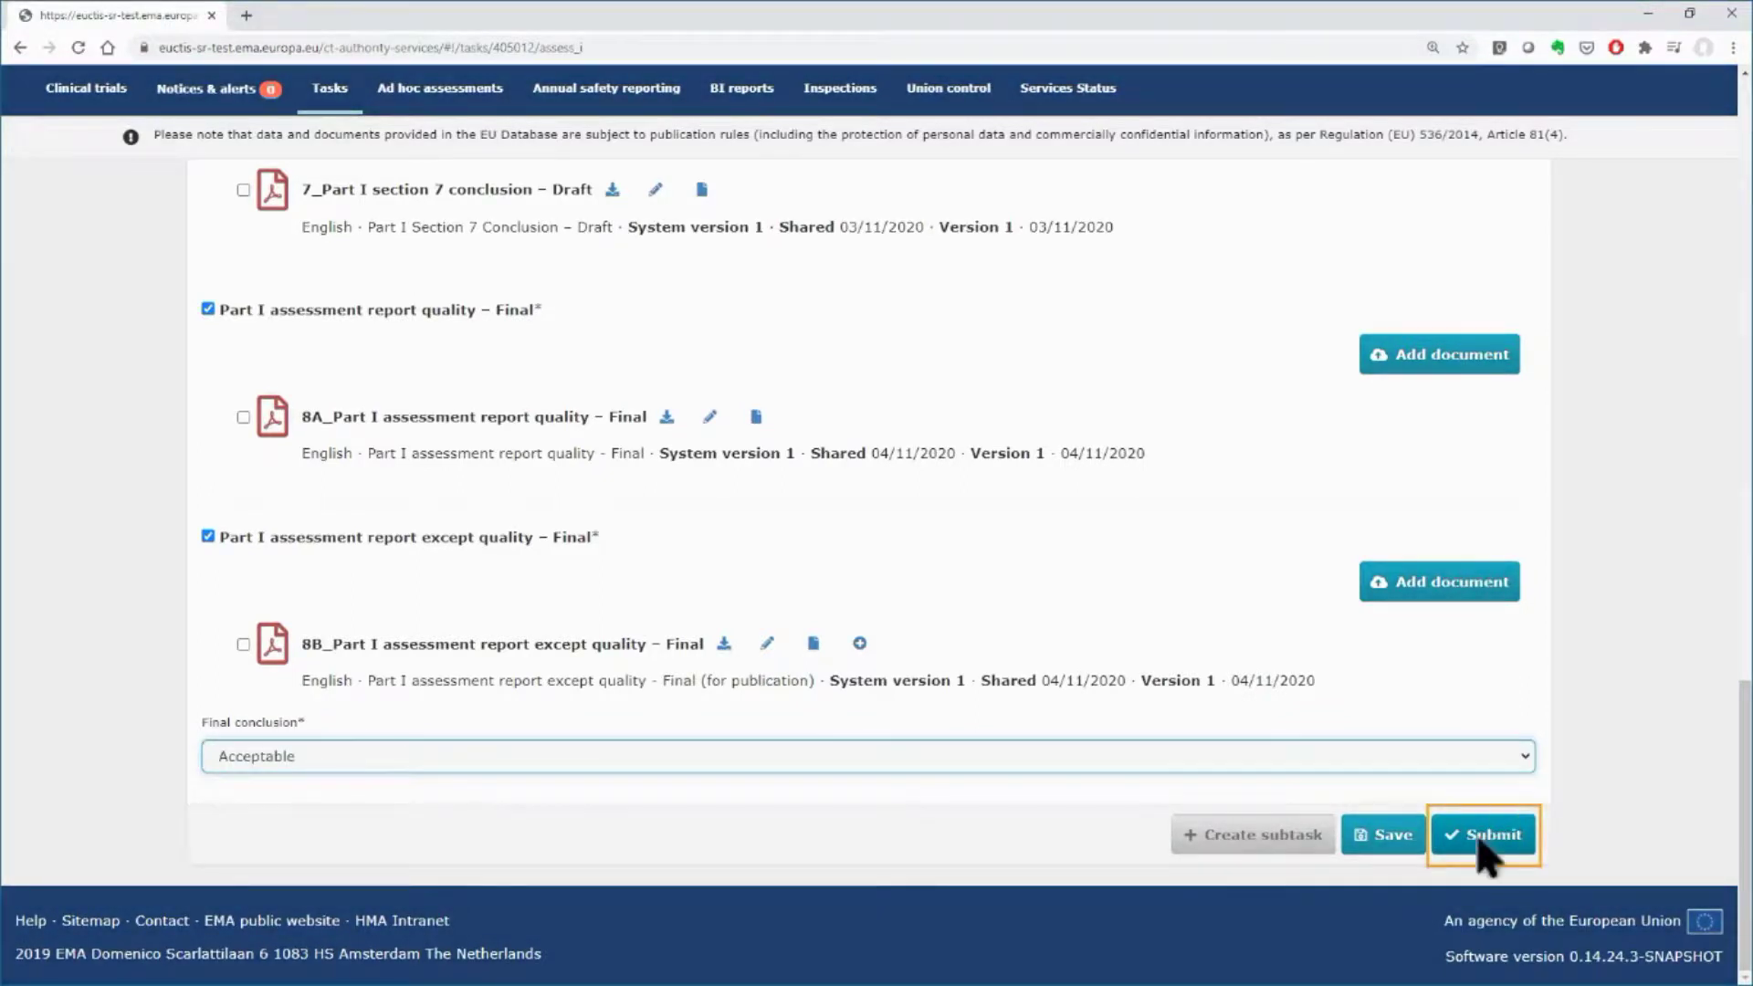
pyautogui.click(1478, 842)
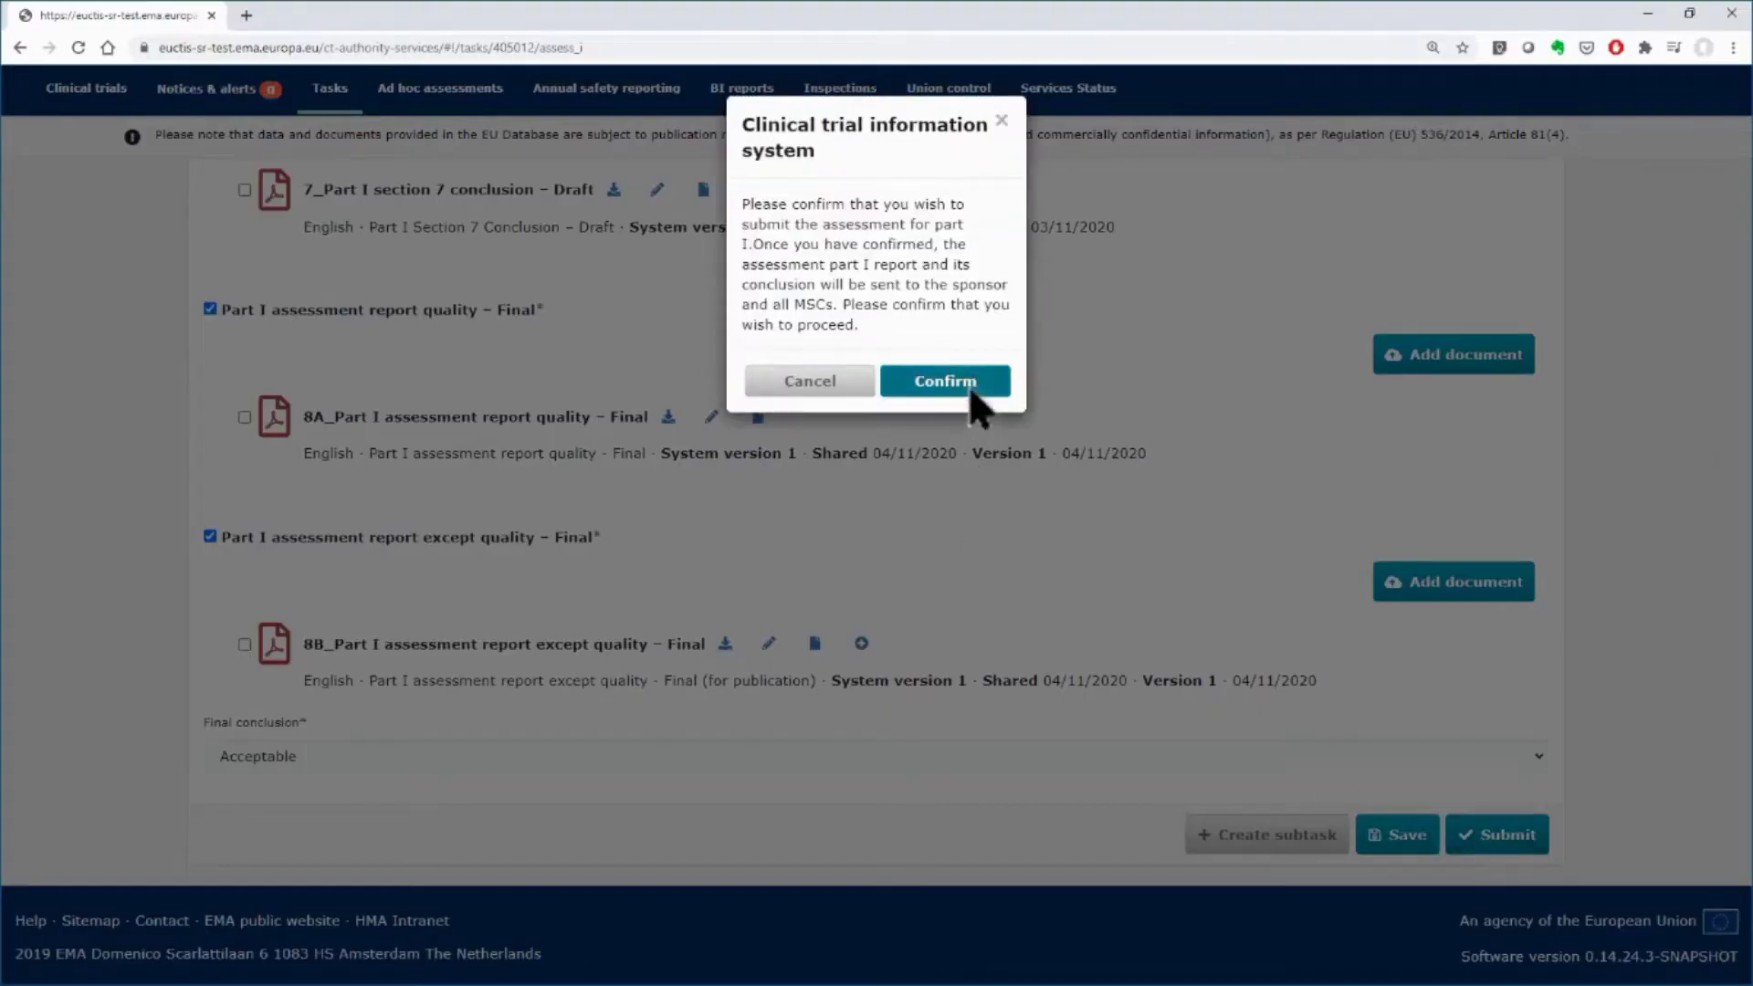
pyautogui.click(947, 382)
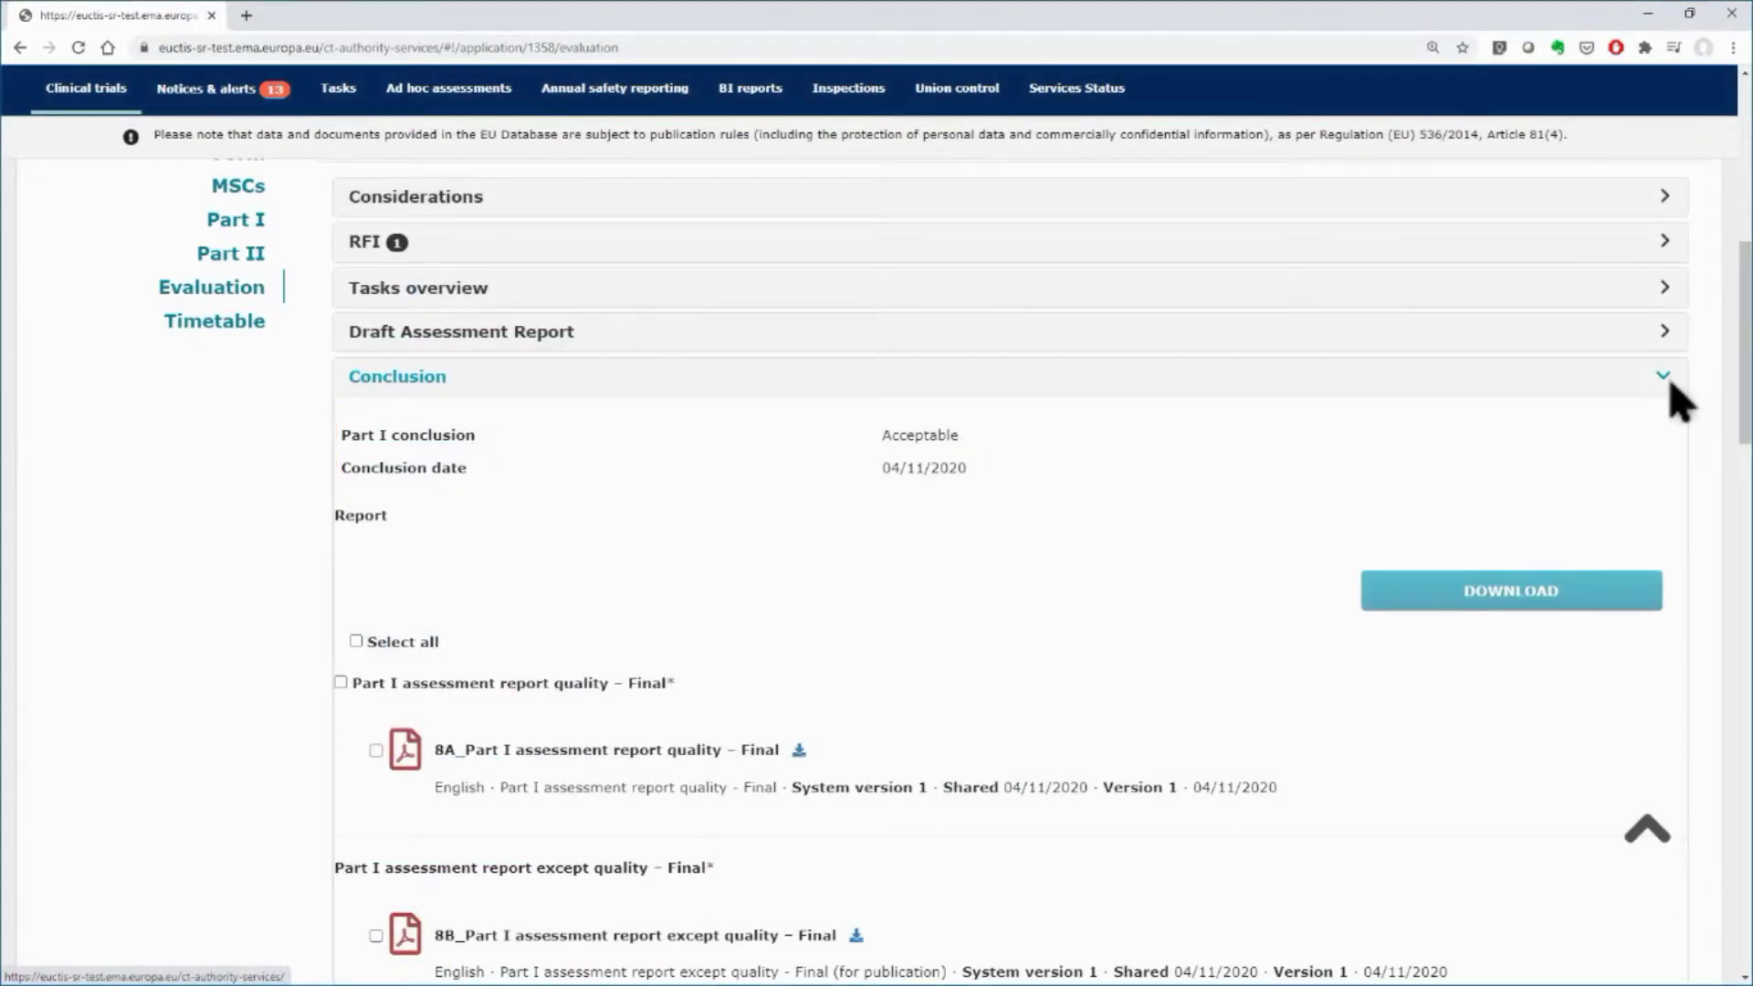
# - Collapse the Part I Conclusion section and expand Part I Intended Disagreements
pyautogui.click(1671, 384)
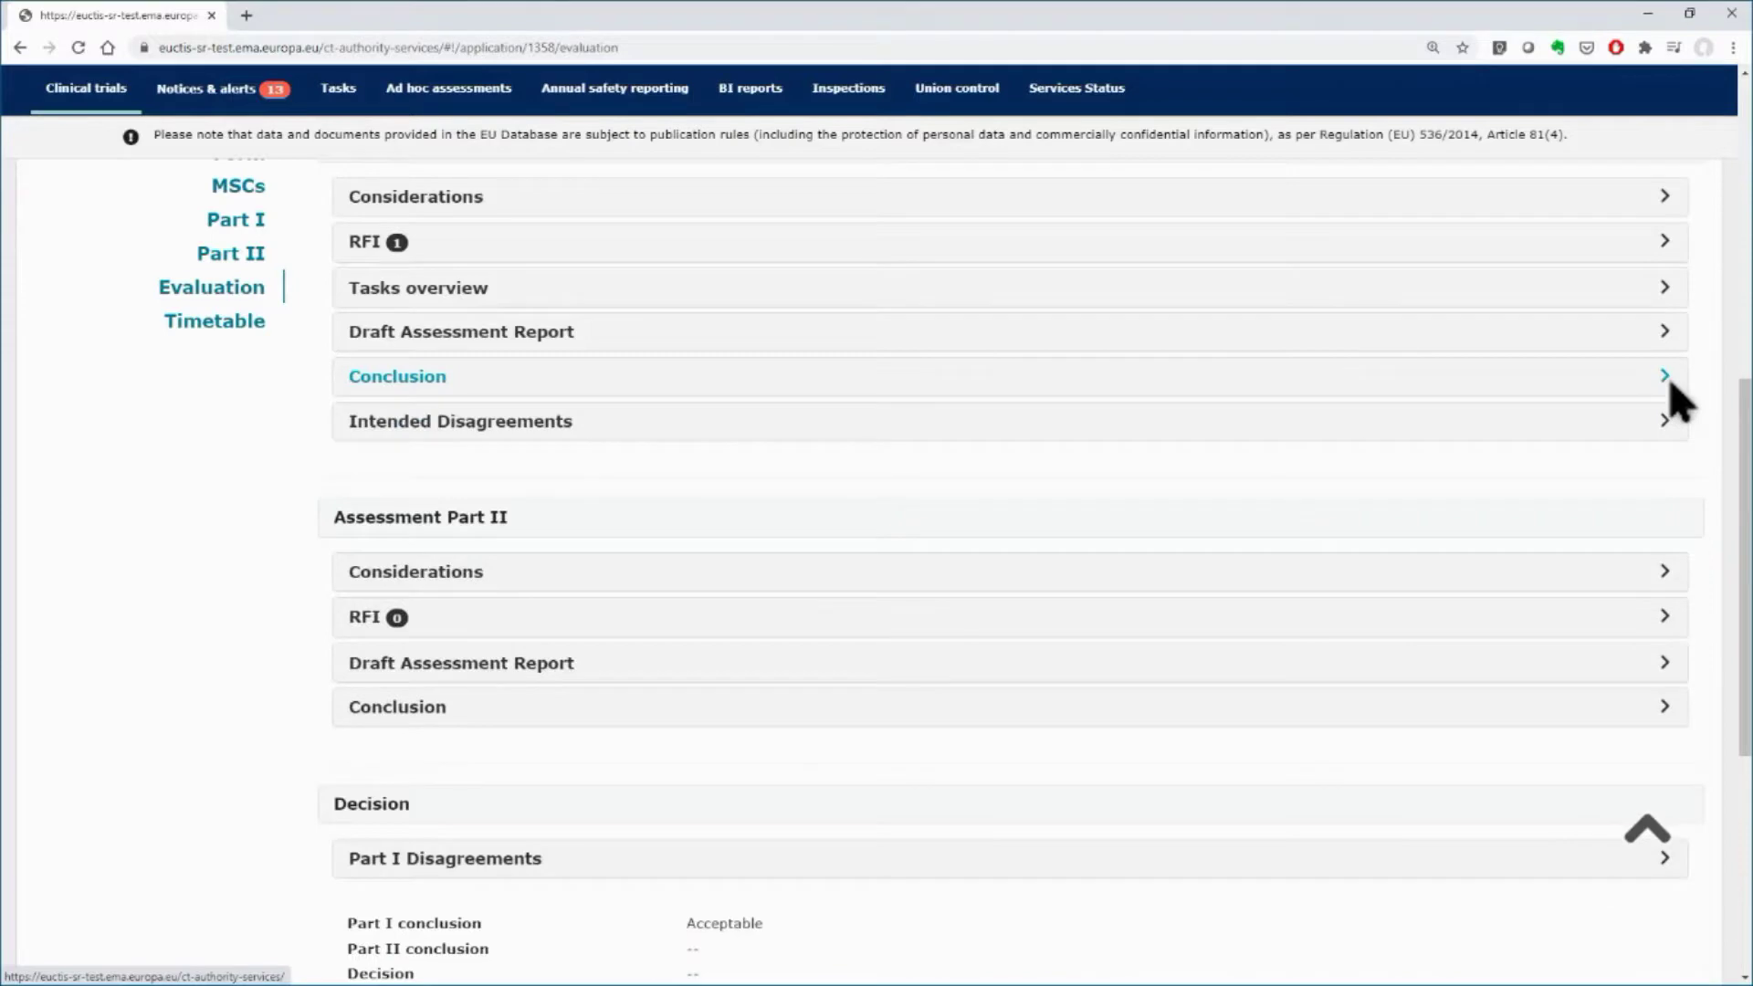
pyautogui.click(1670, 428)
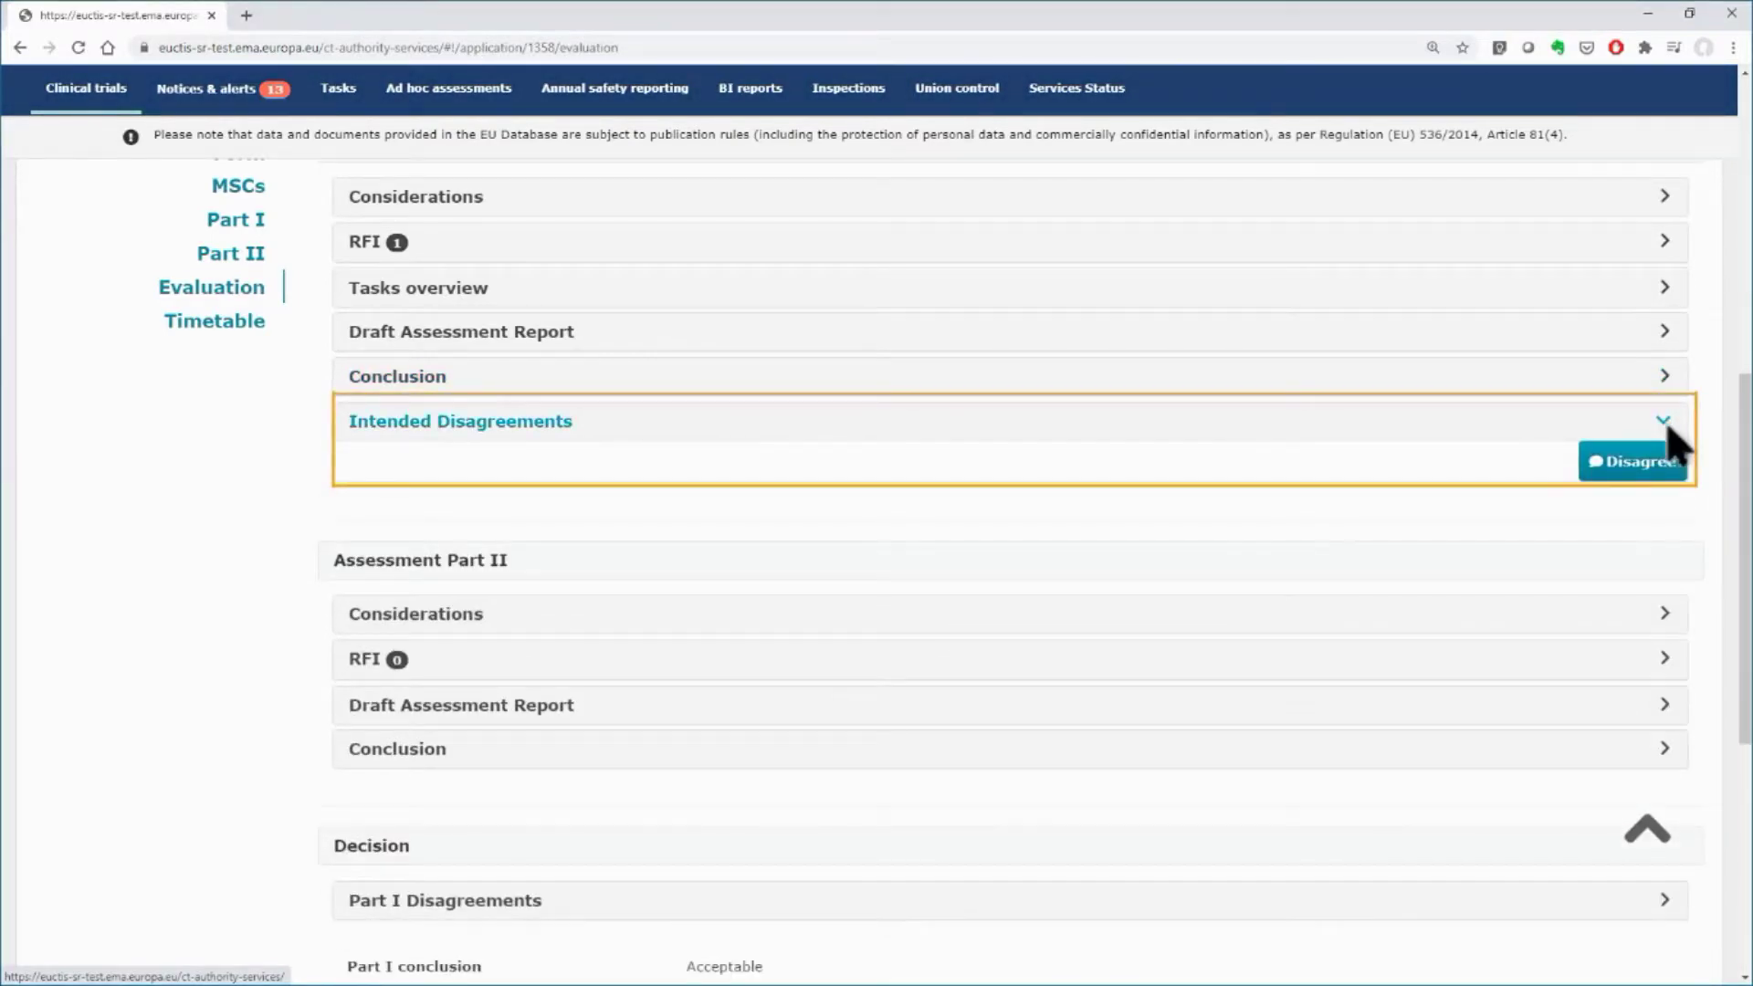